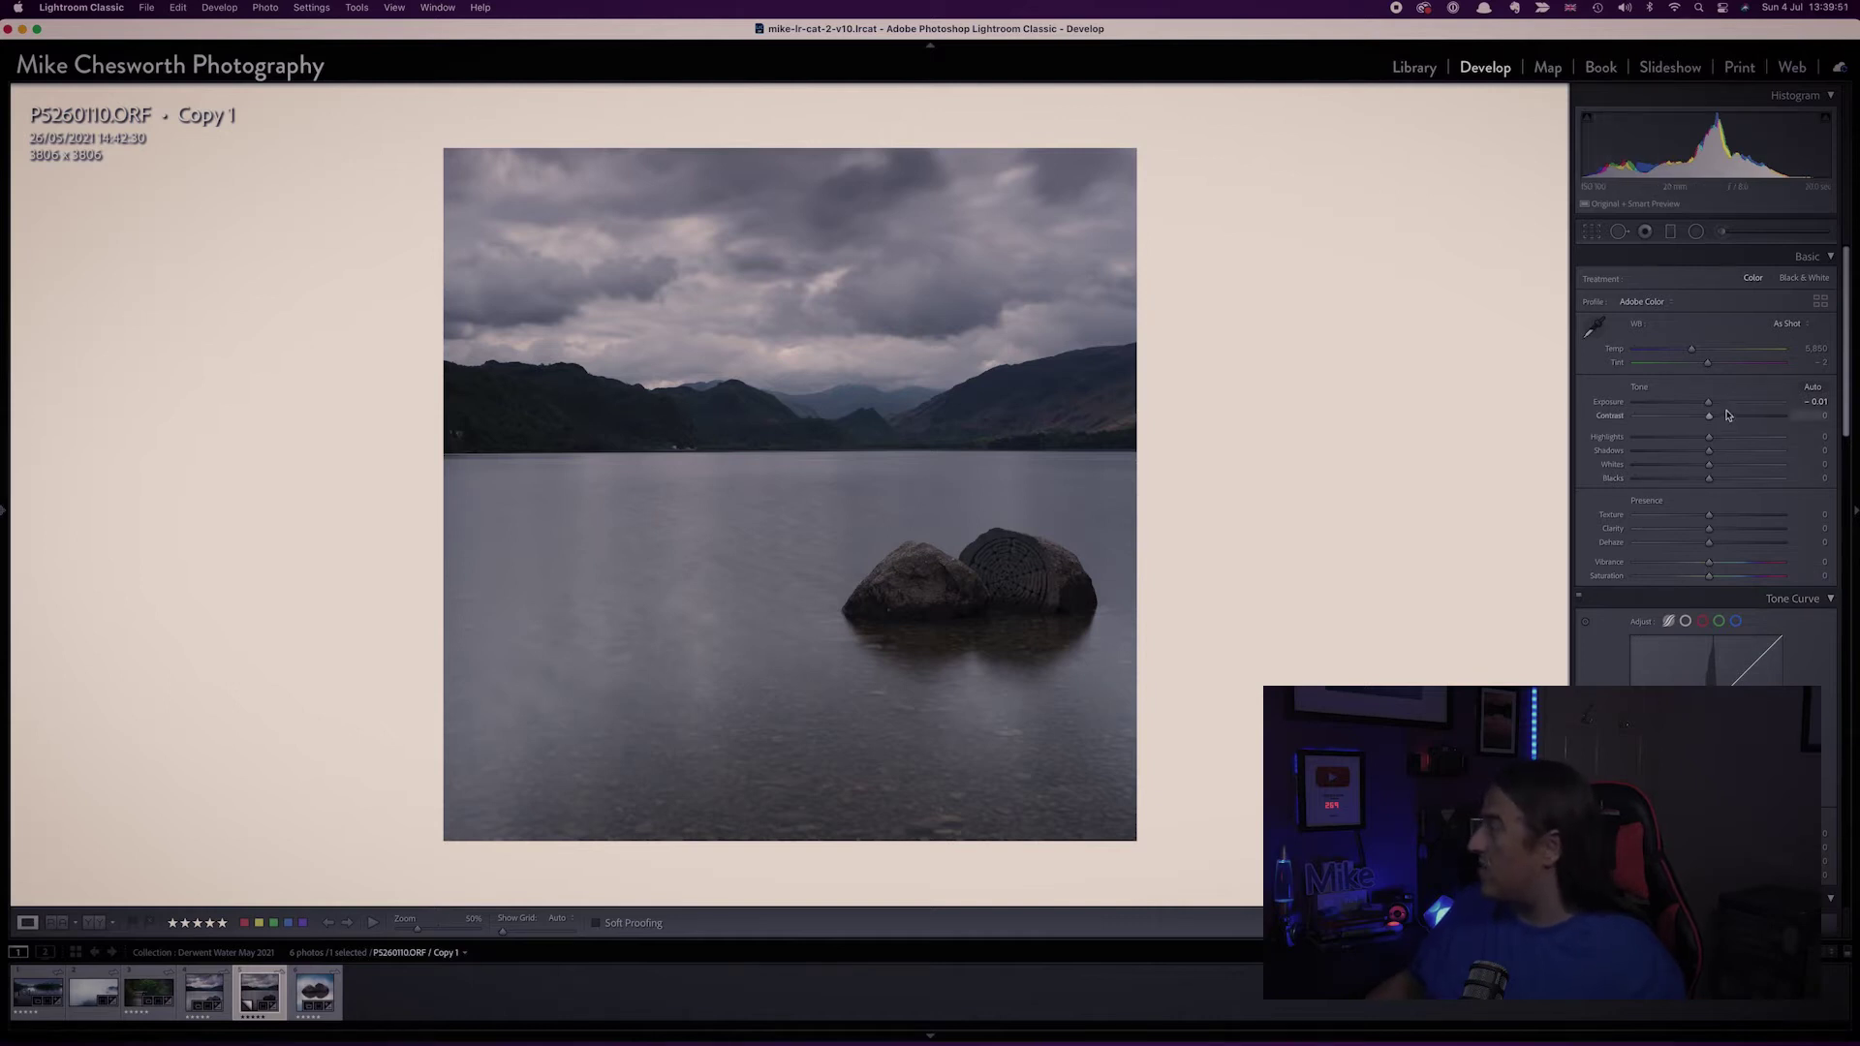
Step: Set the photo's global exposure to +0.20, slightly raise its contrast, and set its highlights to +1
mouse_move(1709, 402)
left_mouse_down()
mouse_move(1751, 408)
mouse_move(1730, 405)
left_mouse_up()
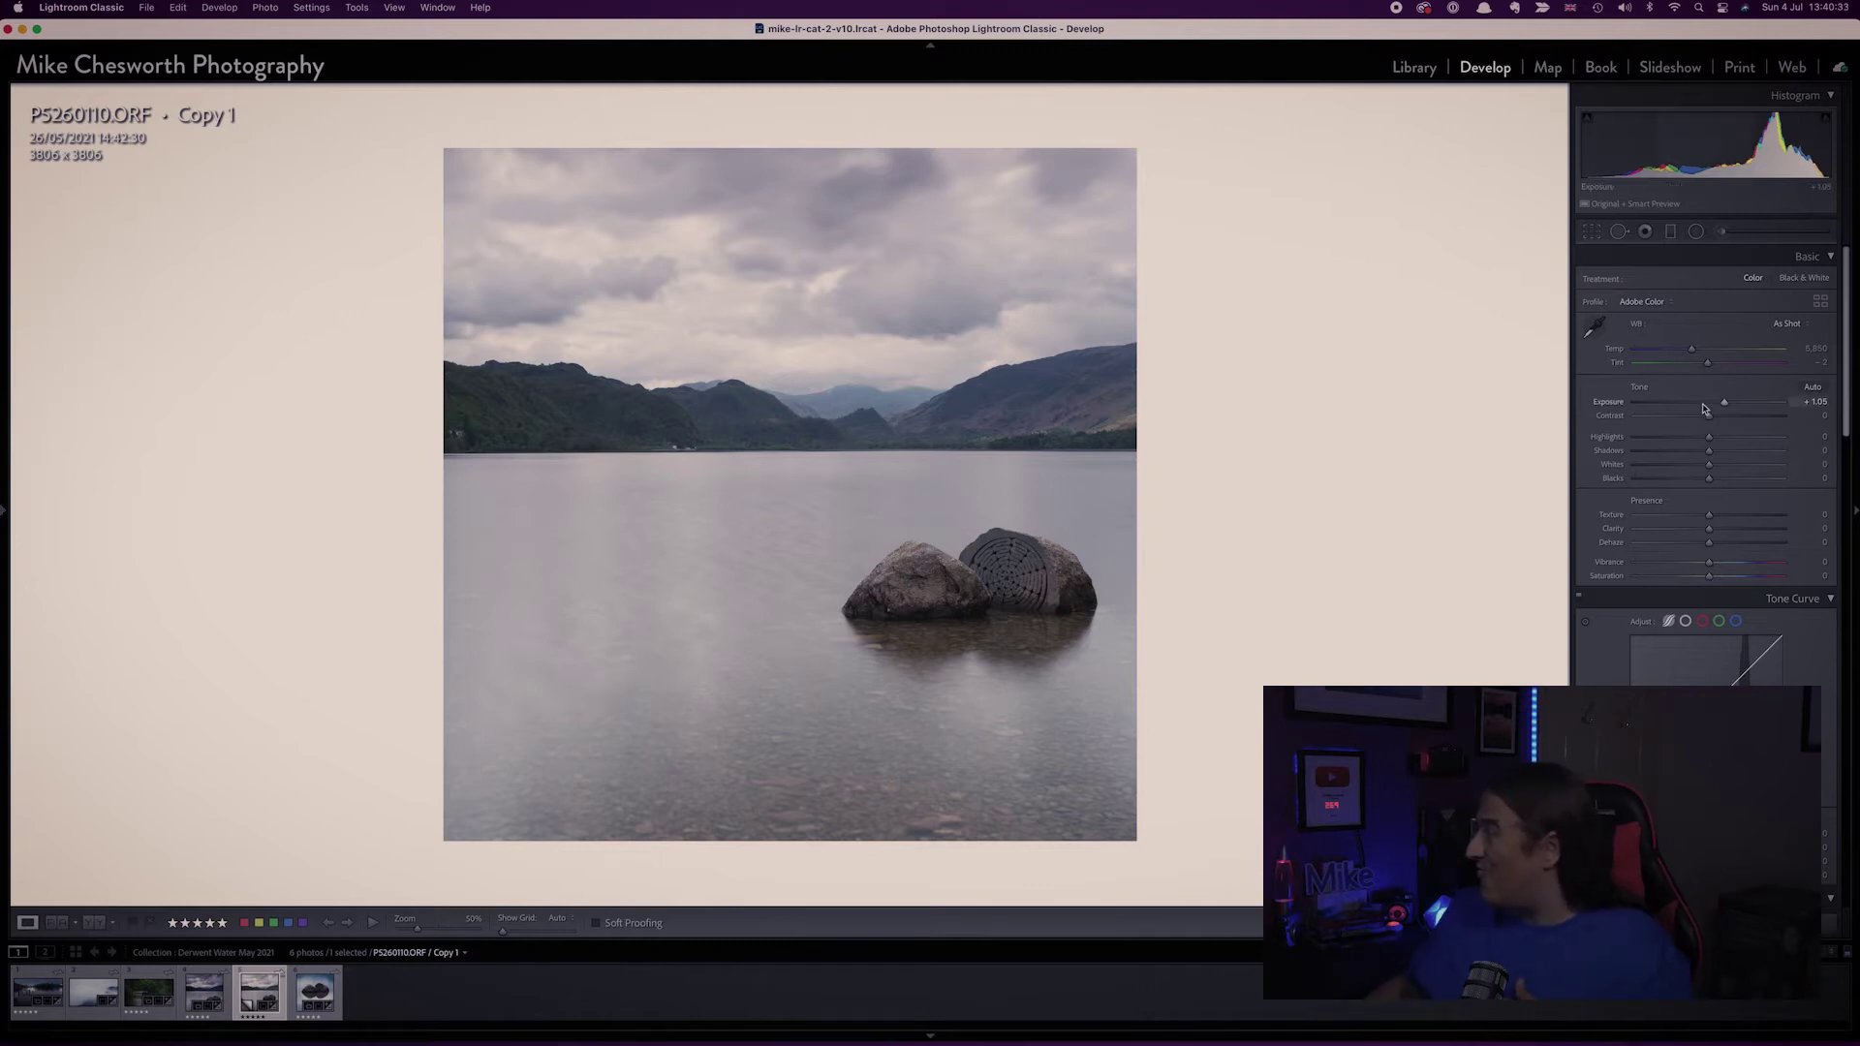
left_click(1705, 403)
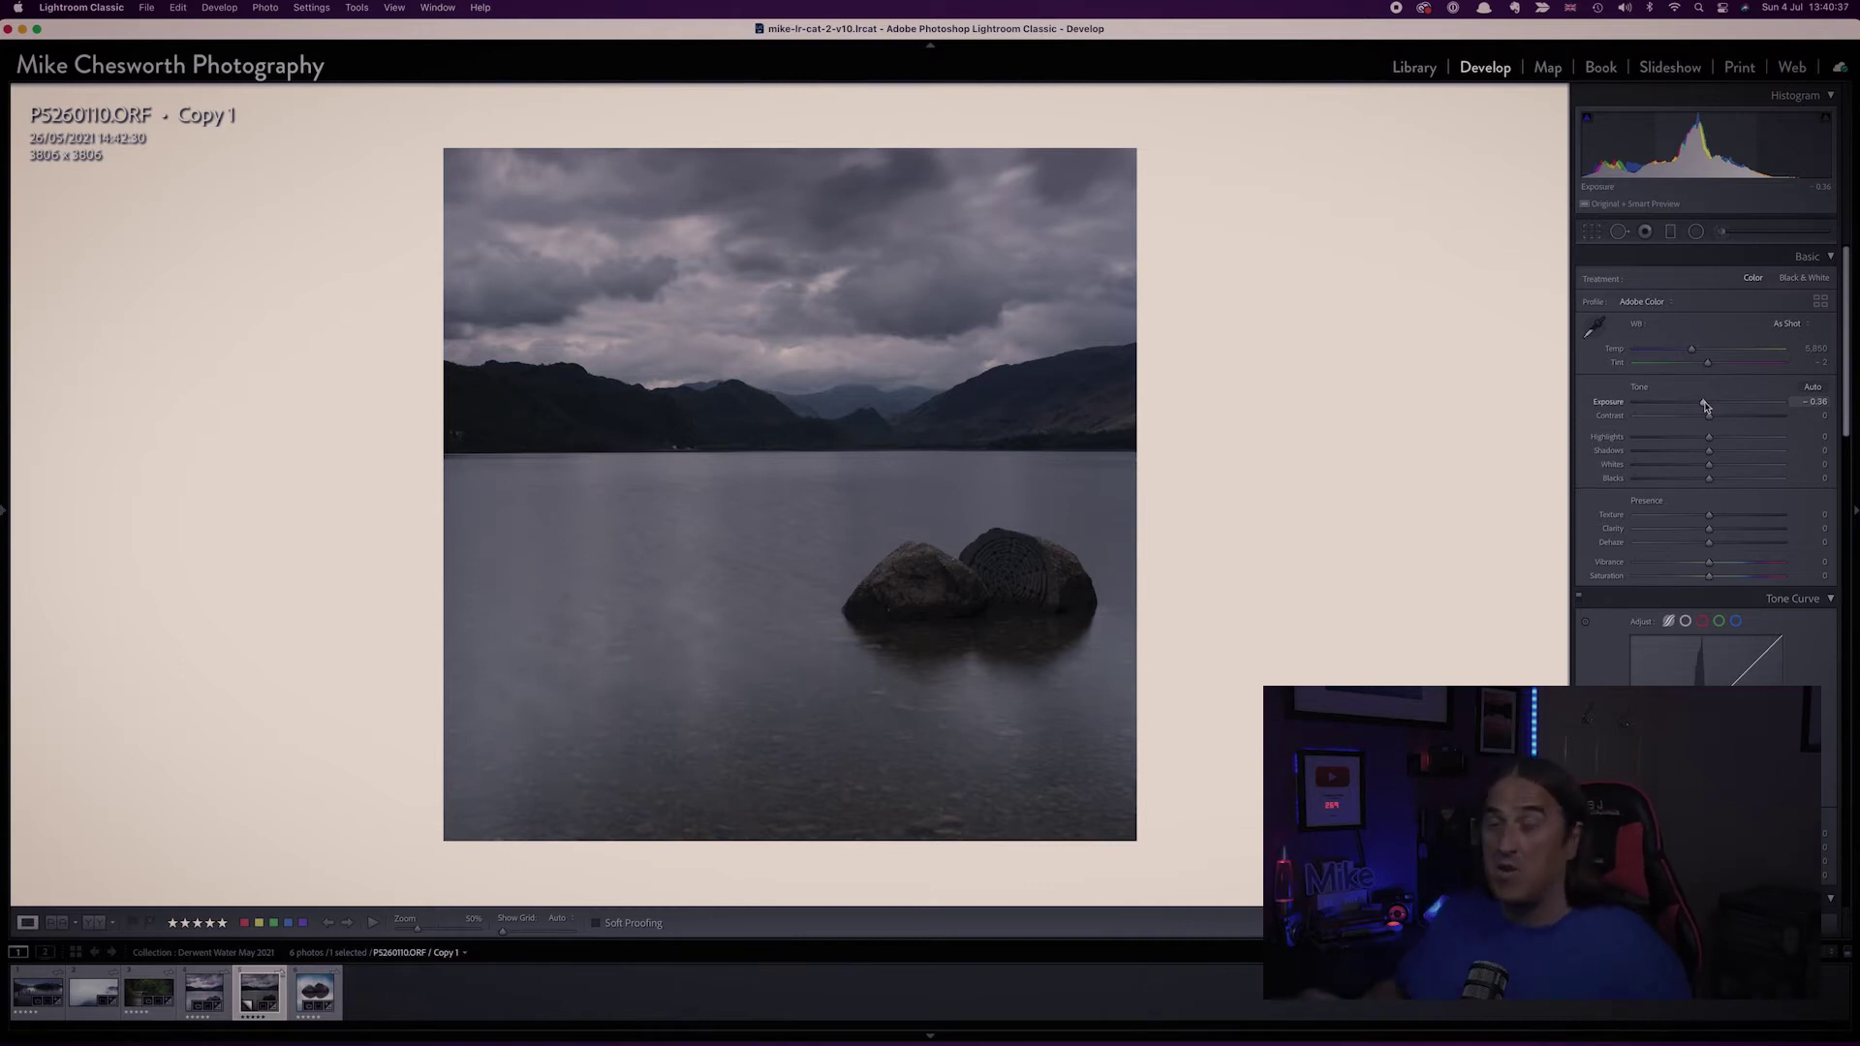
left_click_drag(1706, 406, 1711, 441)
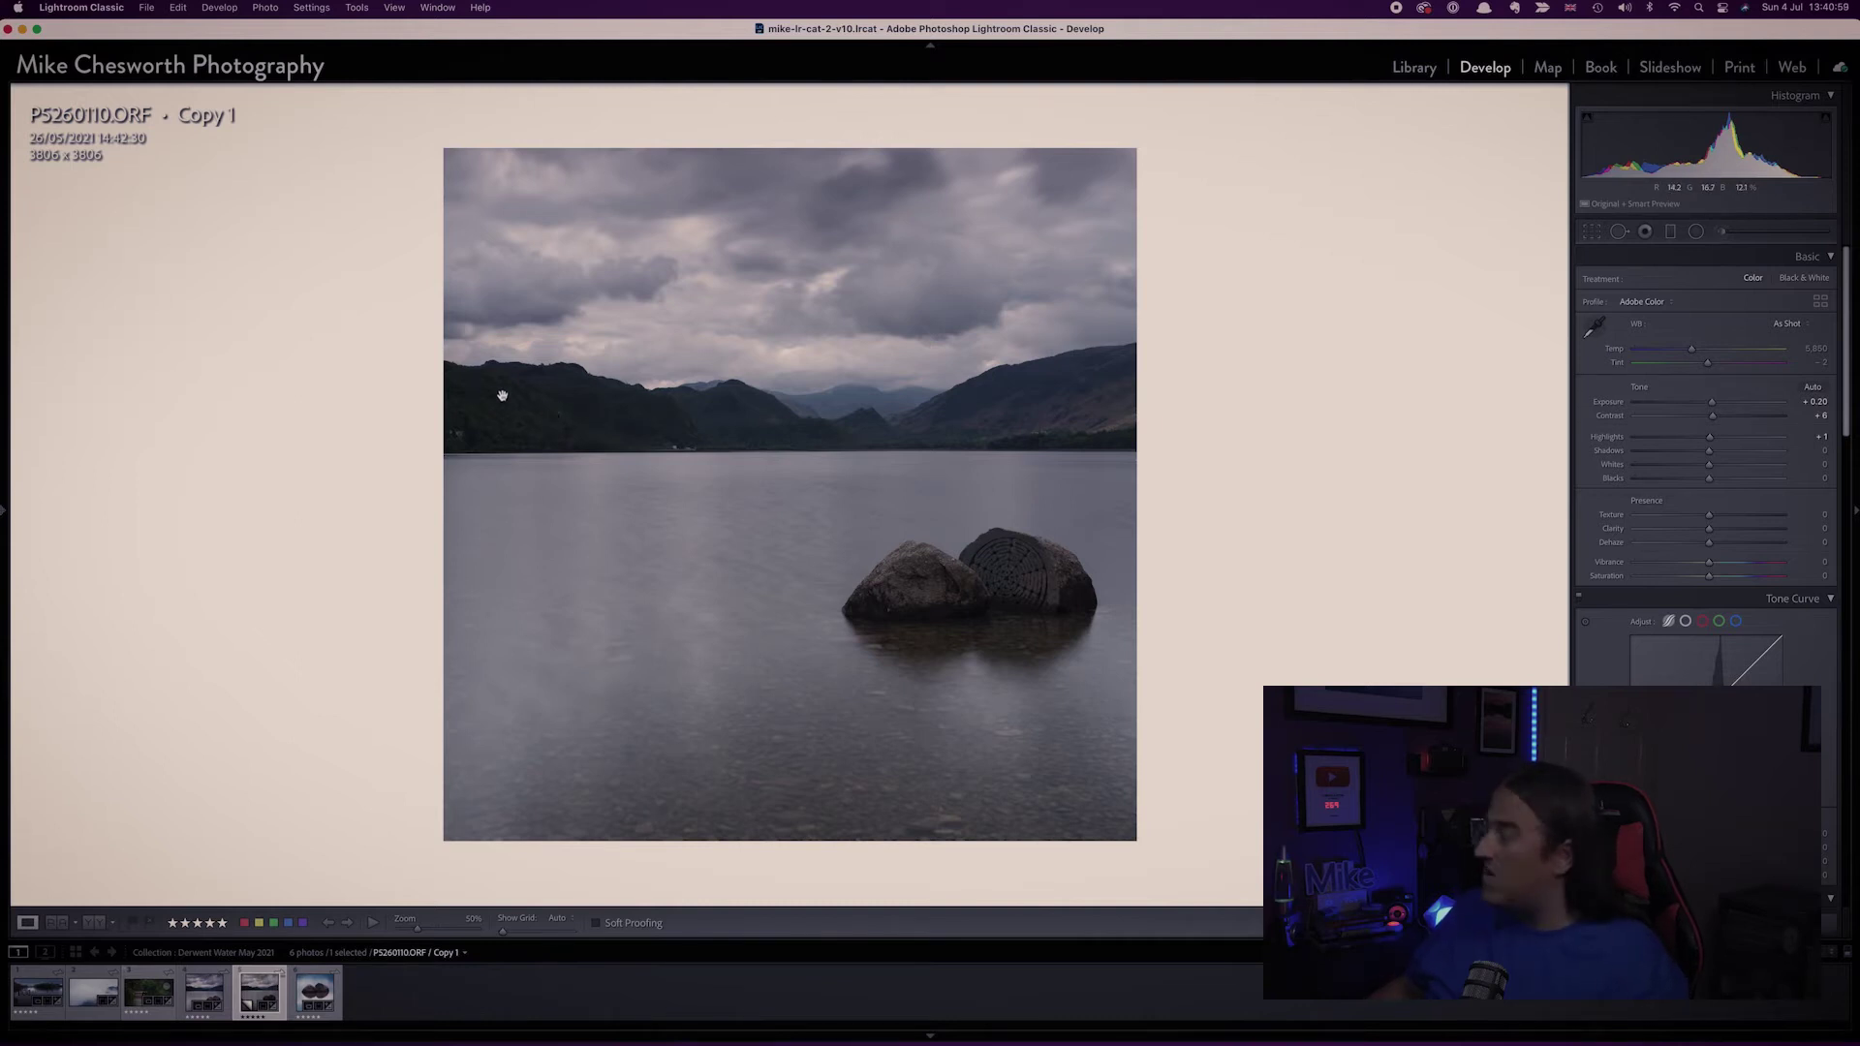
Step: Draw a wide radial filter ellipse over the dark hills on the photo's left side
left_click(1697, 234)
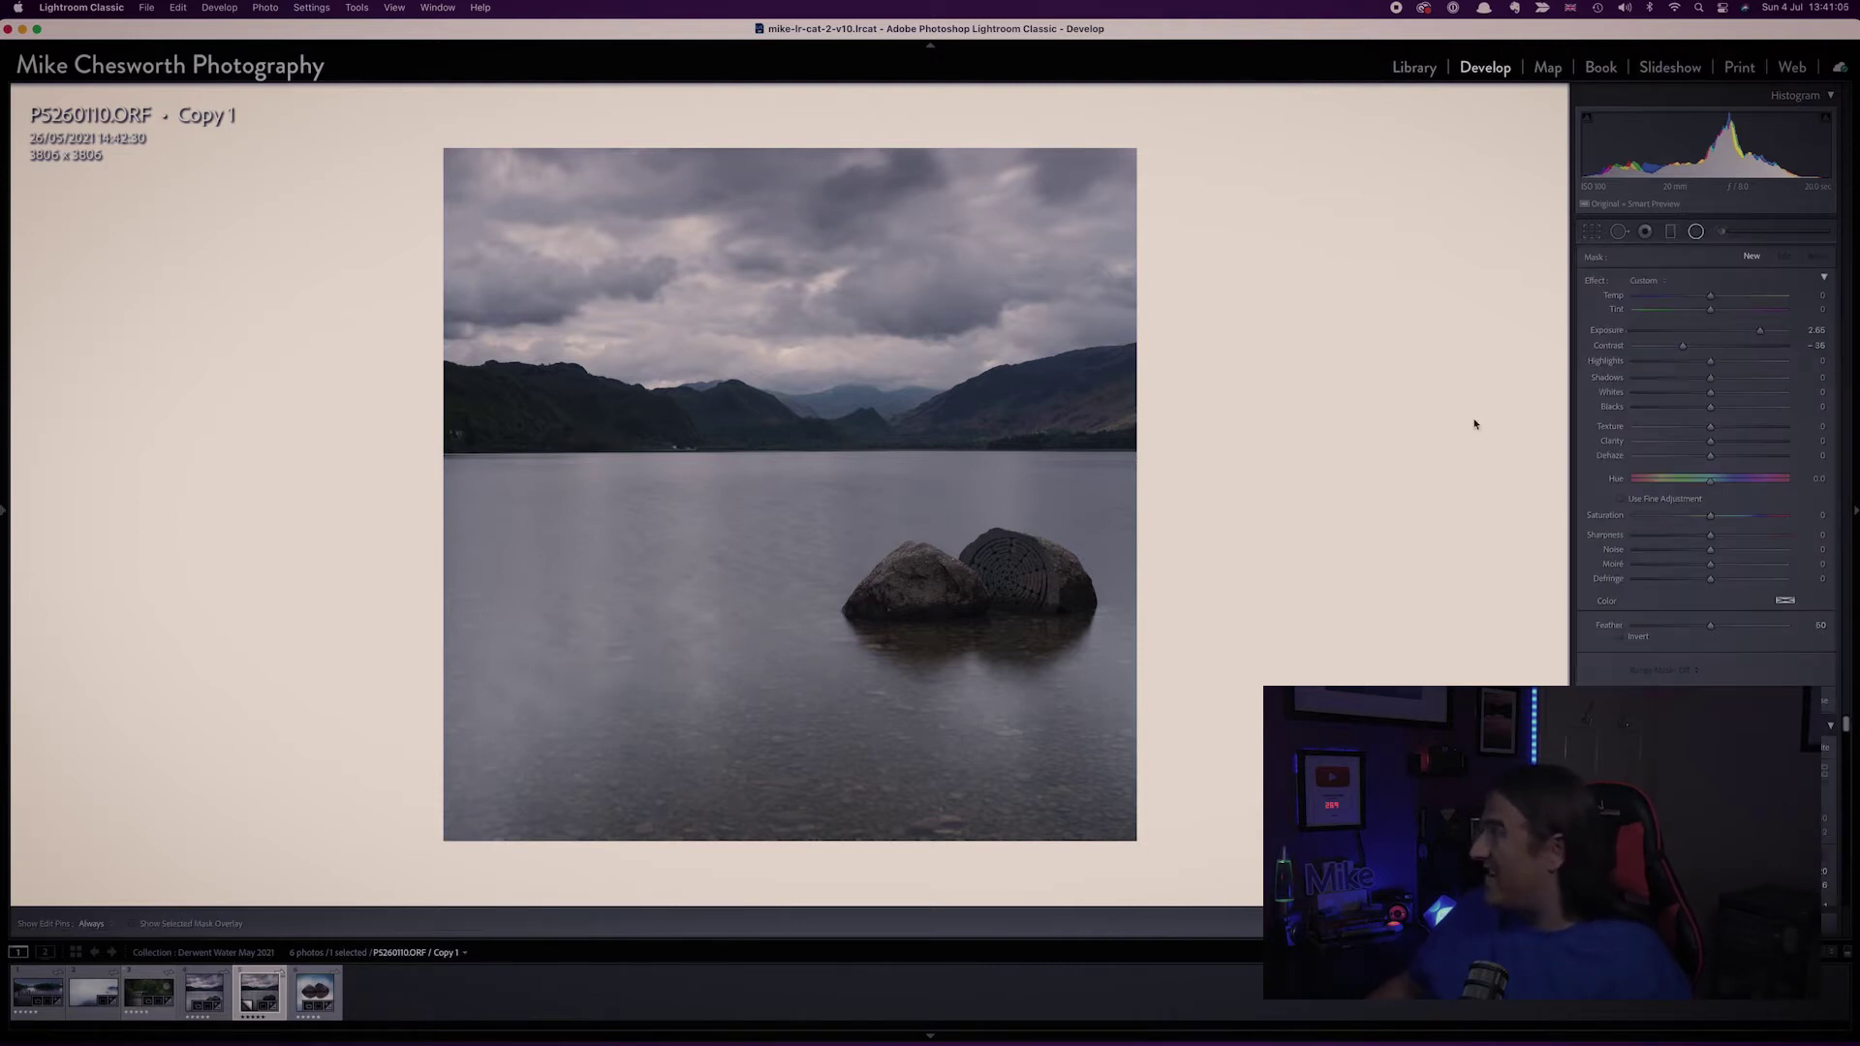
left_click_drag(471, 394, 691, 469)
left_click_drag(594, 407, 663, 429)
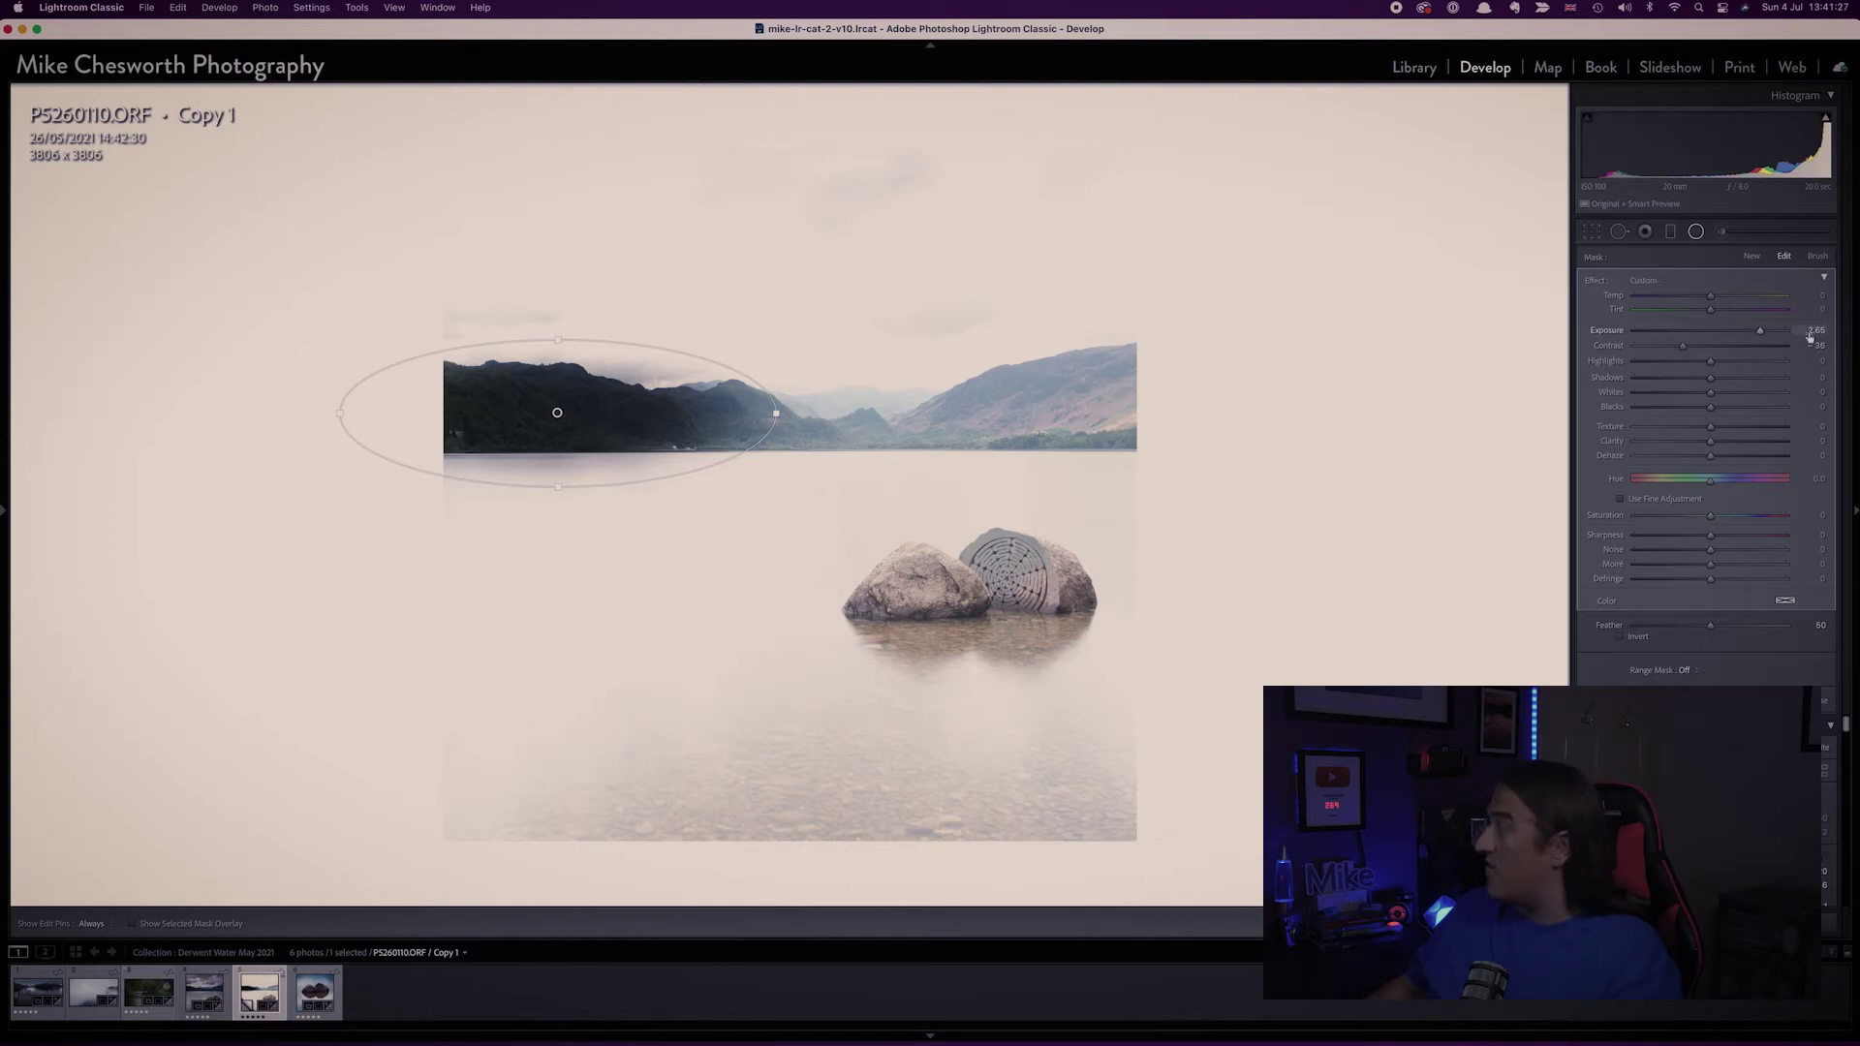
Step: Invert the left-hills radial filter so it affects the inside of the ellipse, and set its exposure to 0.69
left_click(1714, 331)
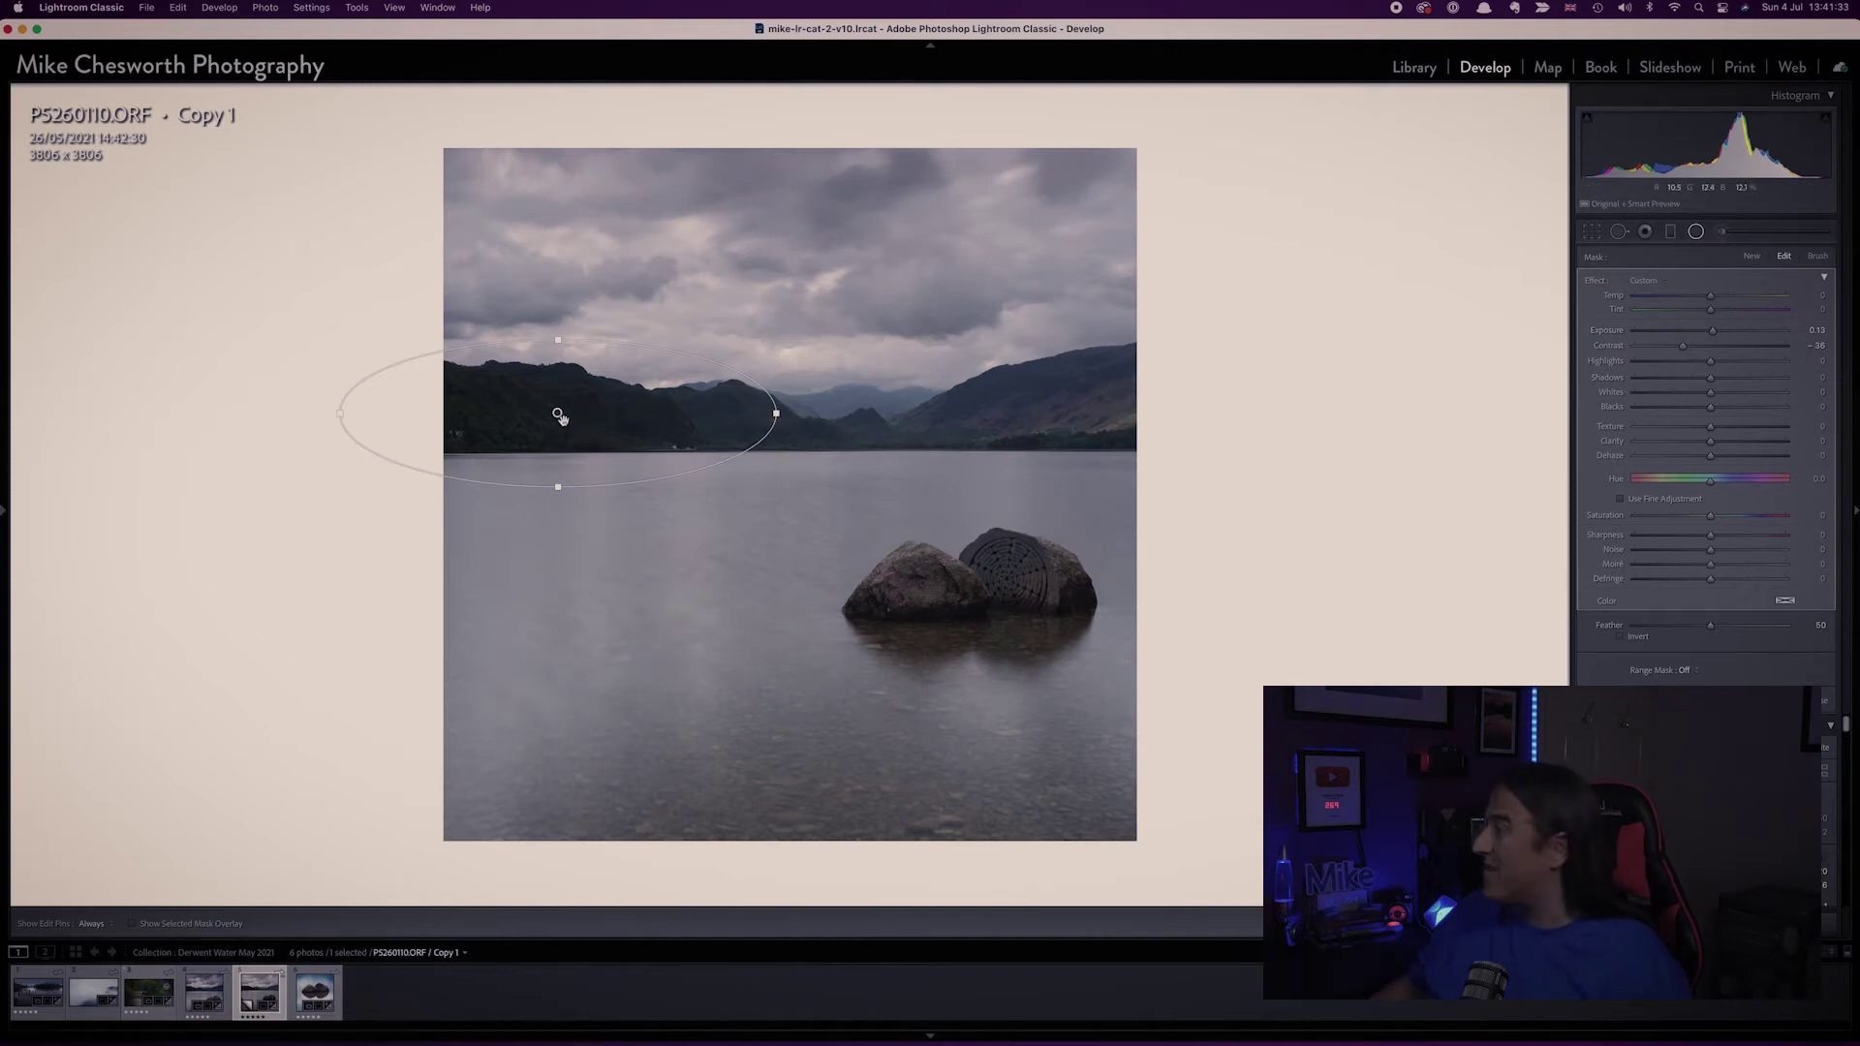
left_click_drag(1716, 333, 1722, 336)
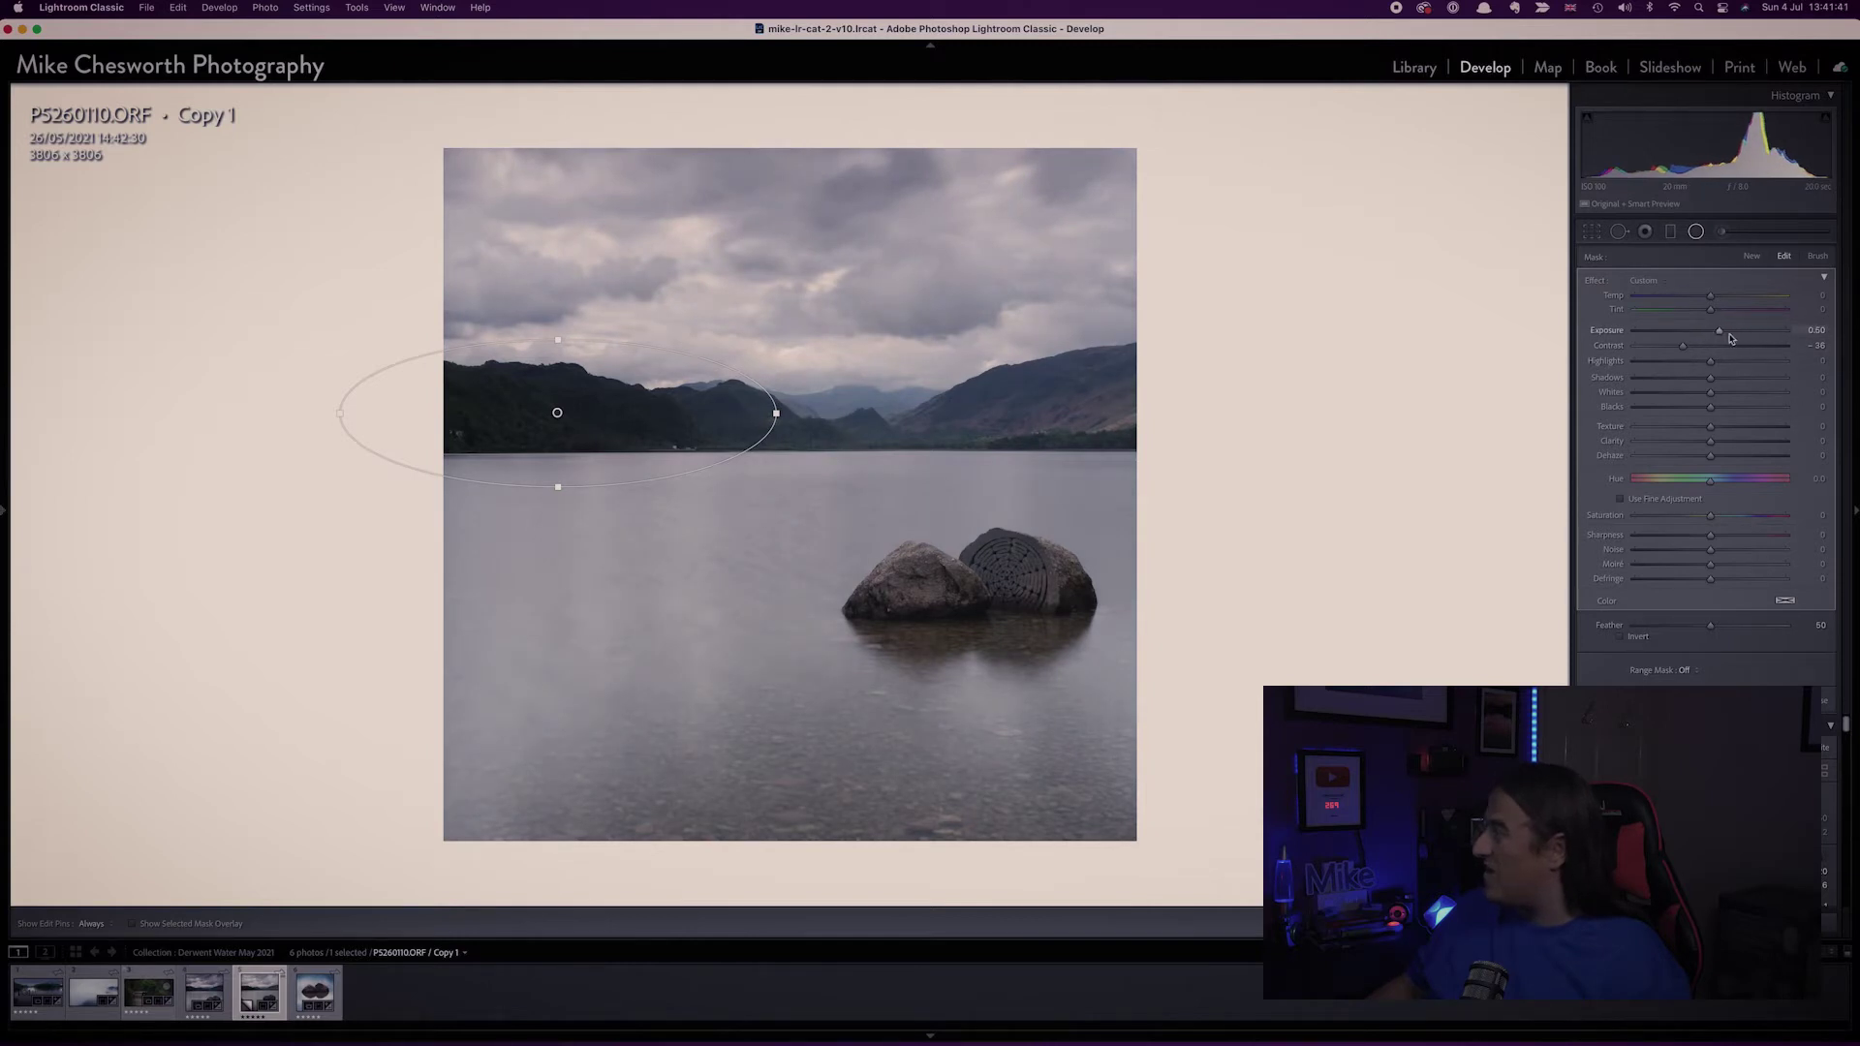
left_click_drag(1718, 336, 1722, 334)
left_click(1641, 639)
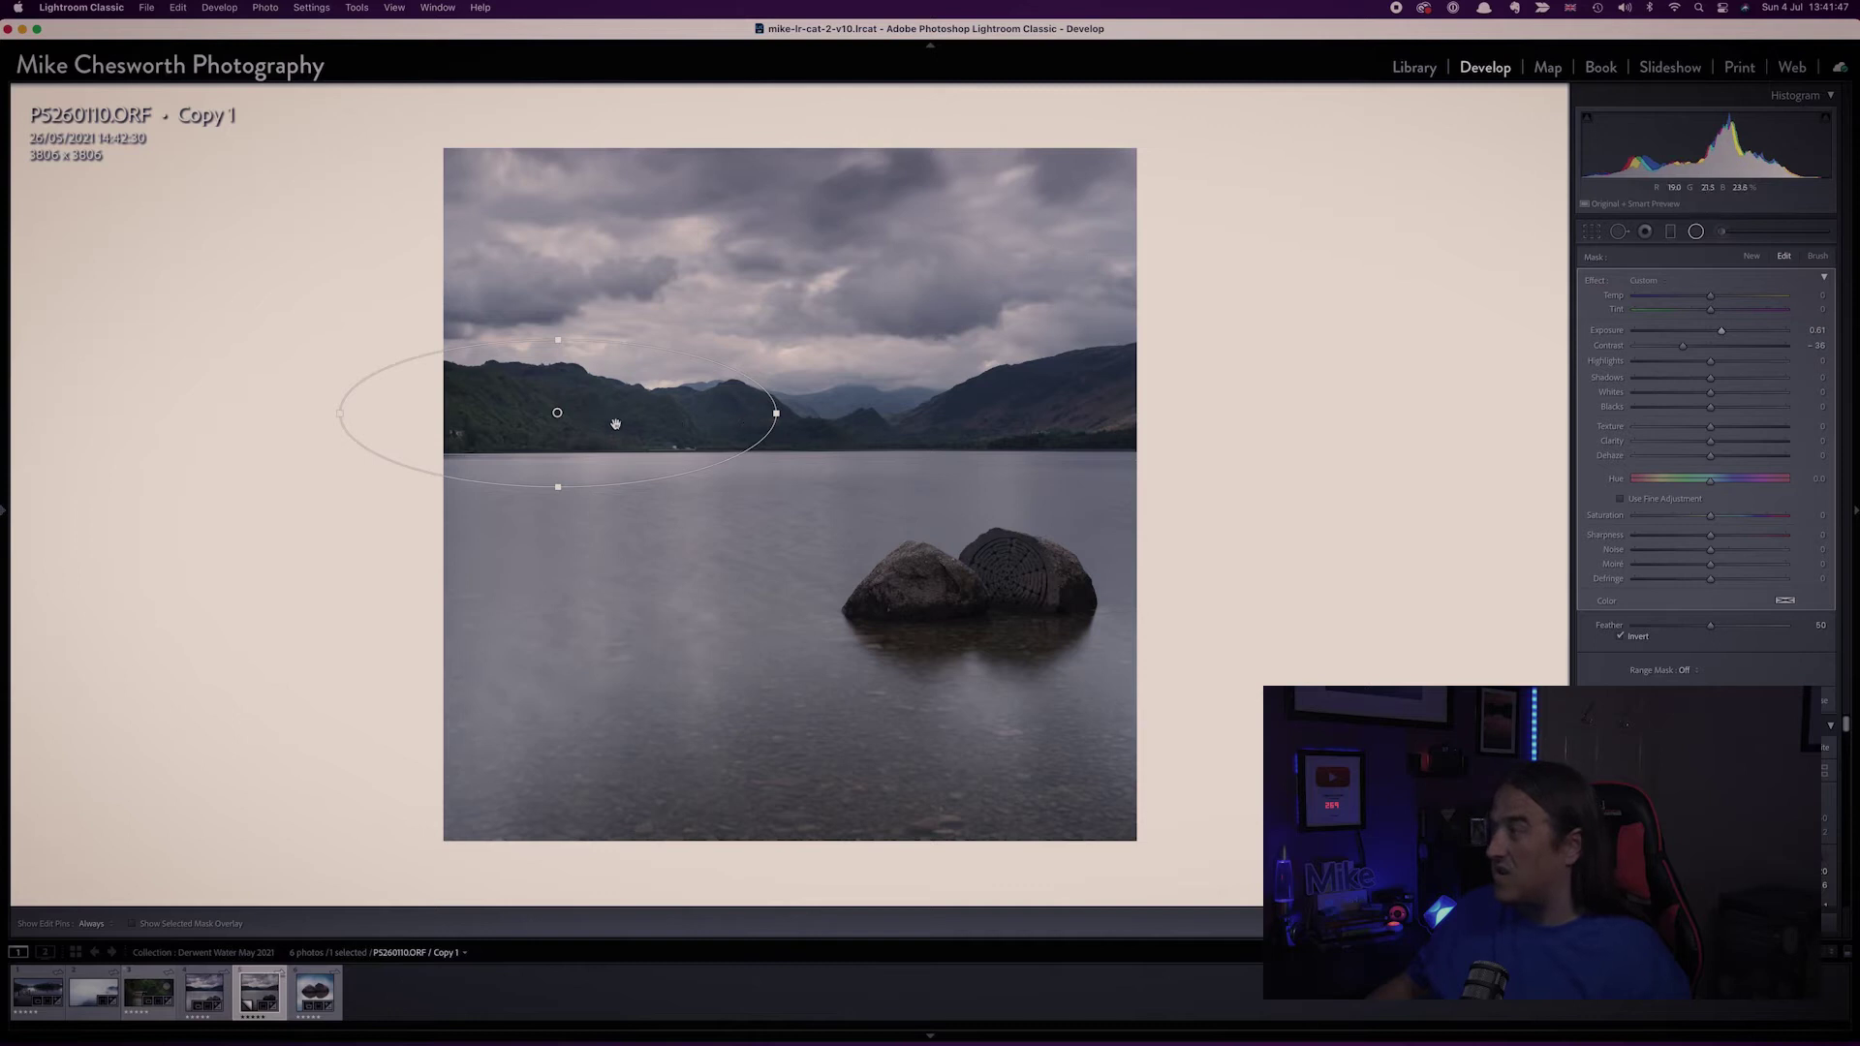
left_click_drag(561, 414, 570, 410)
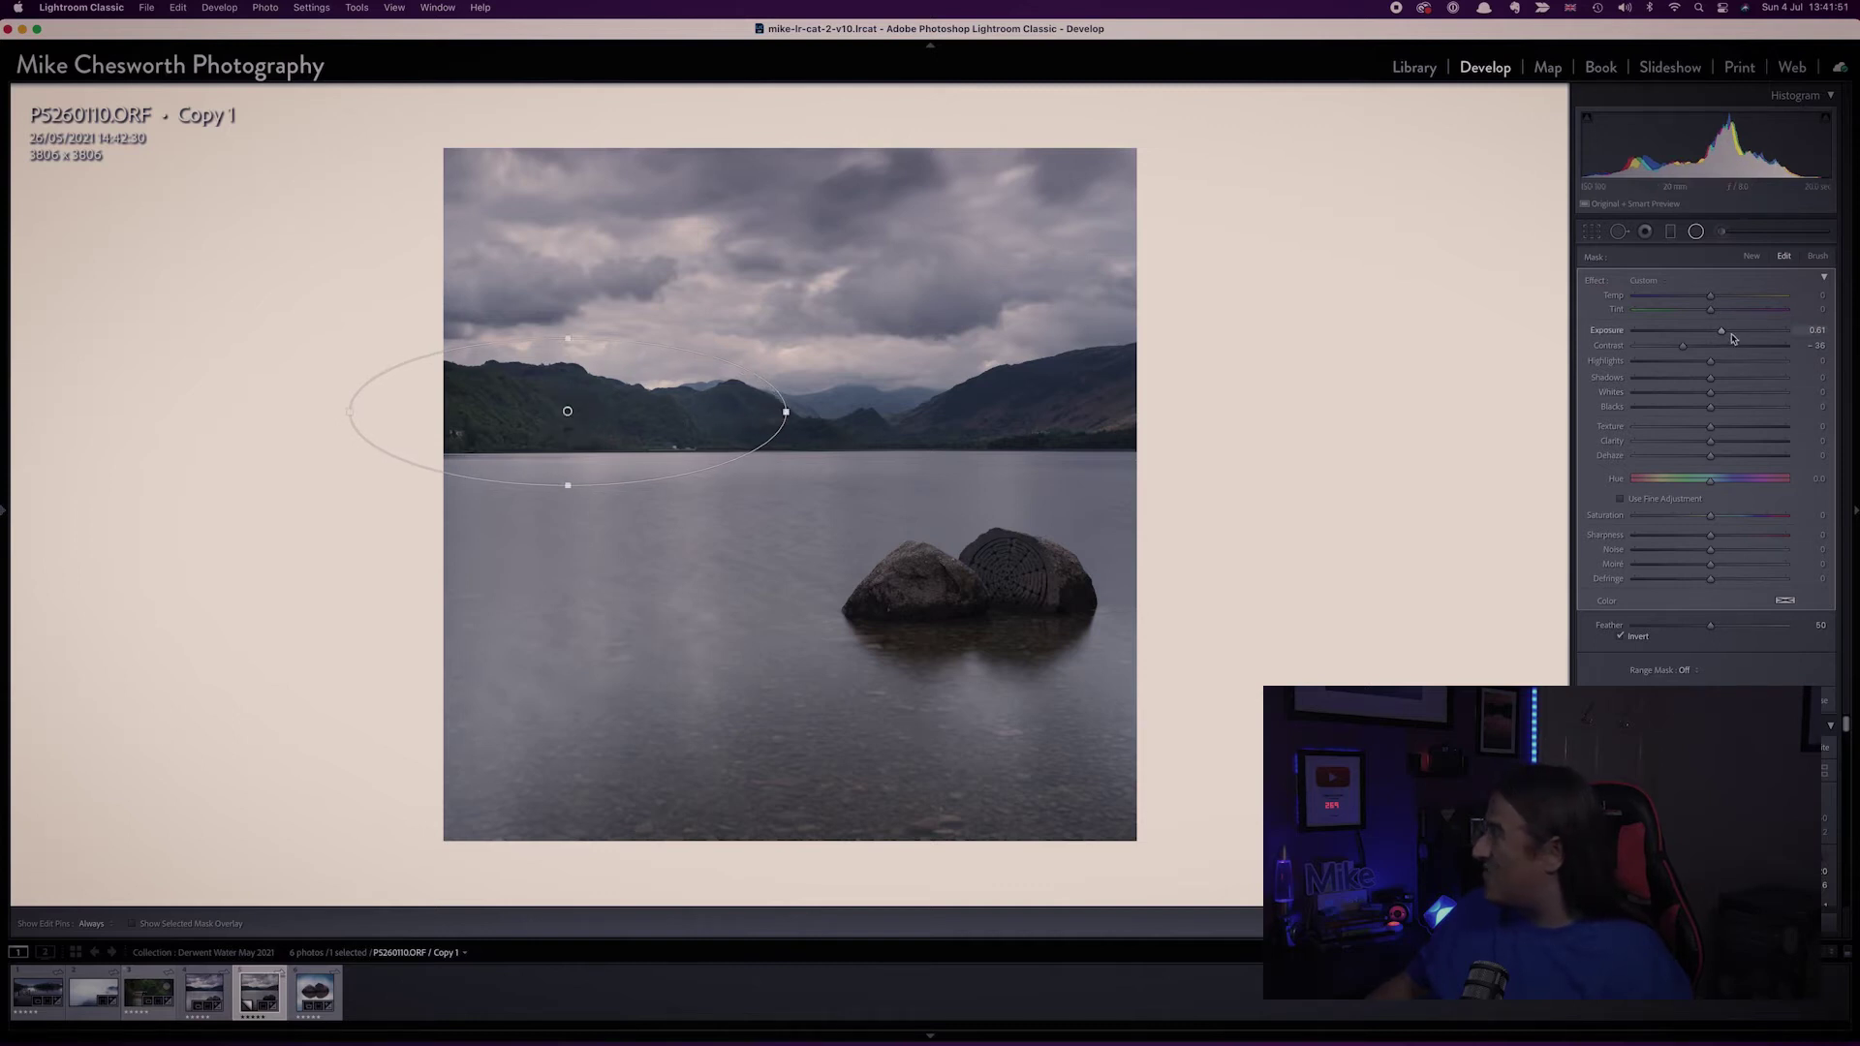
left_click_drag(1728, 334, 1731, 334)
Step: Hide the filter outline and compare the left hills with and without the adjustment
key("h")
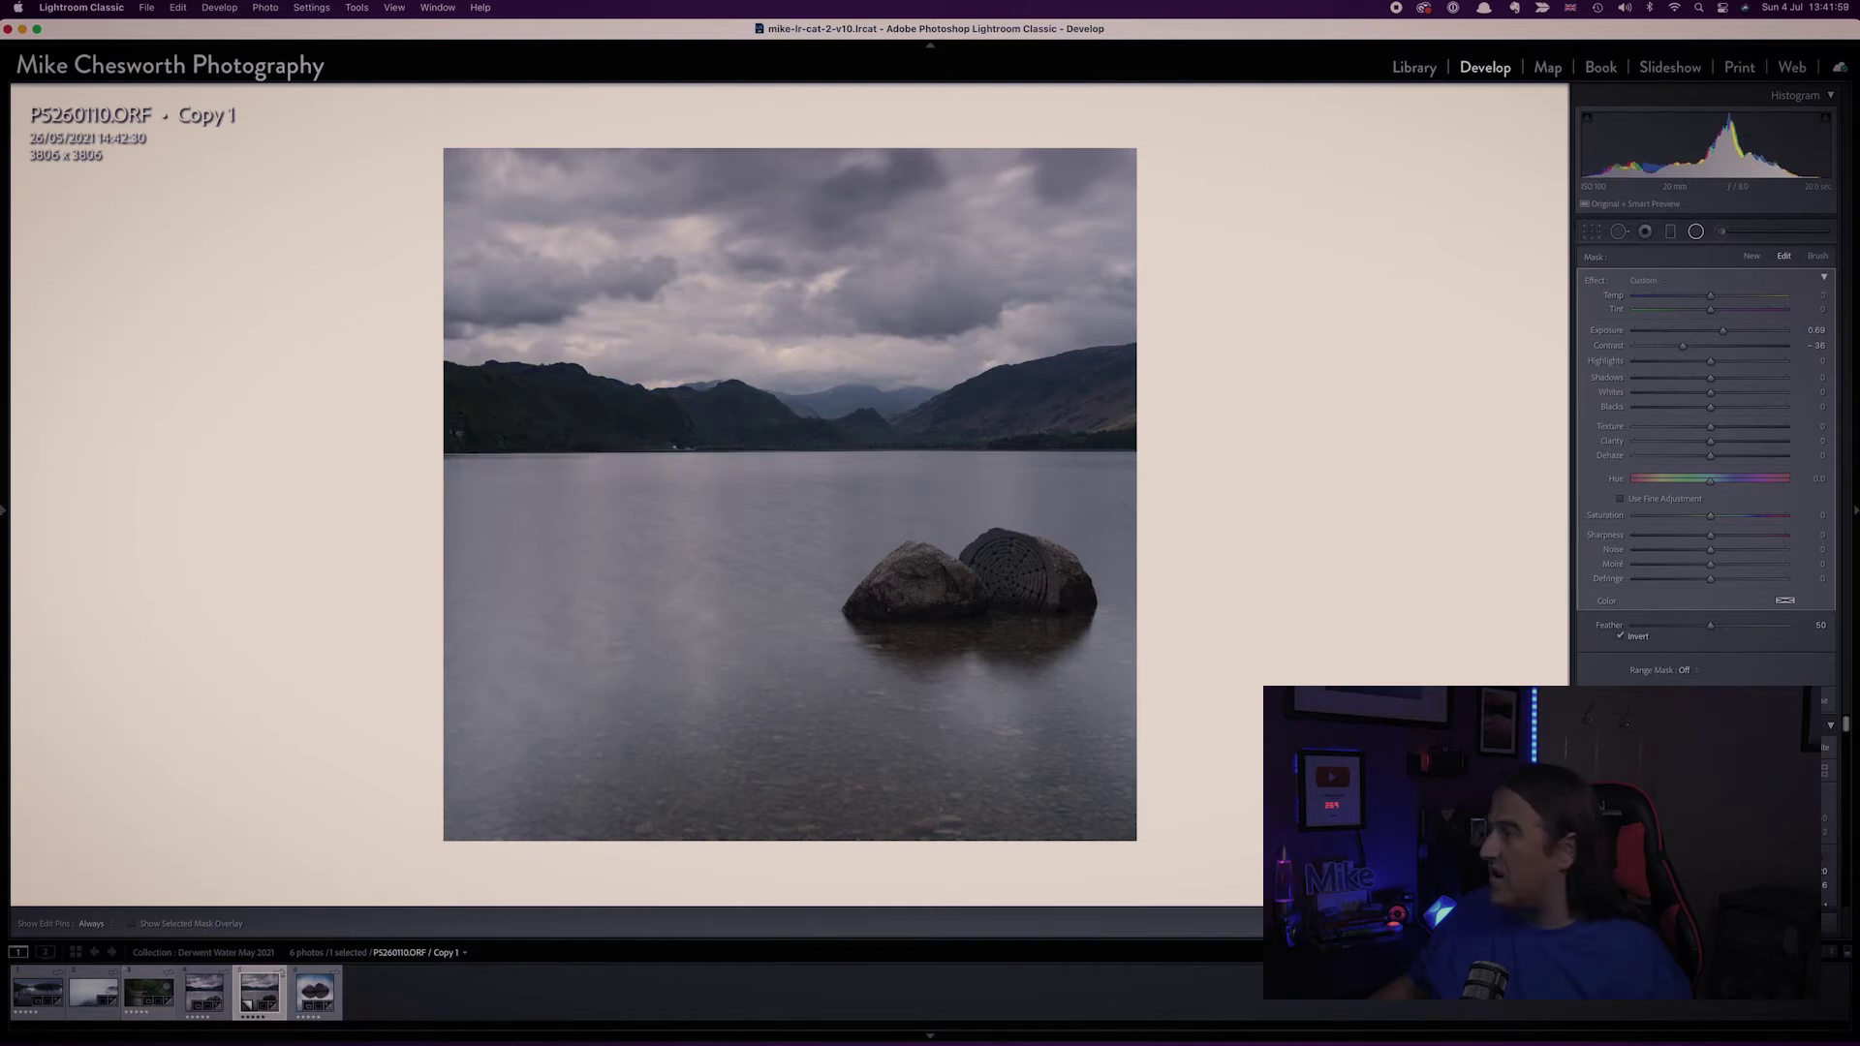
key("super+shift+z")
key("super+z")
key("super+shift+z")
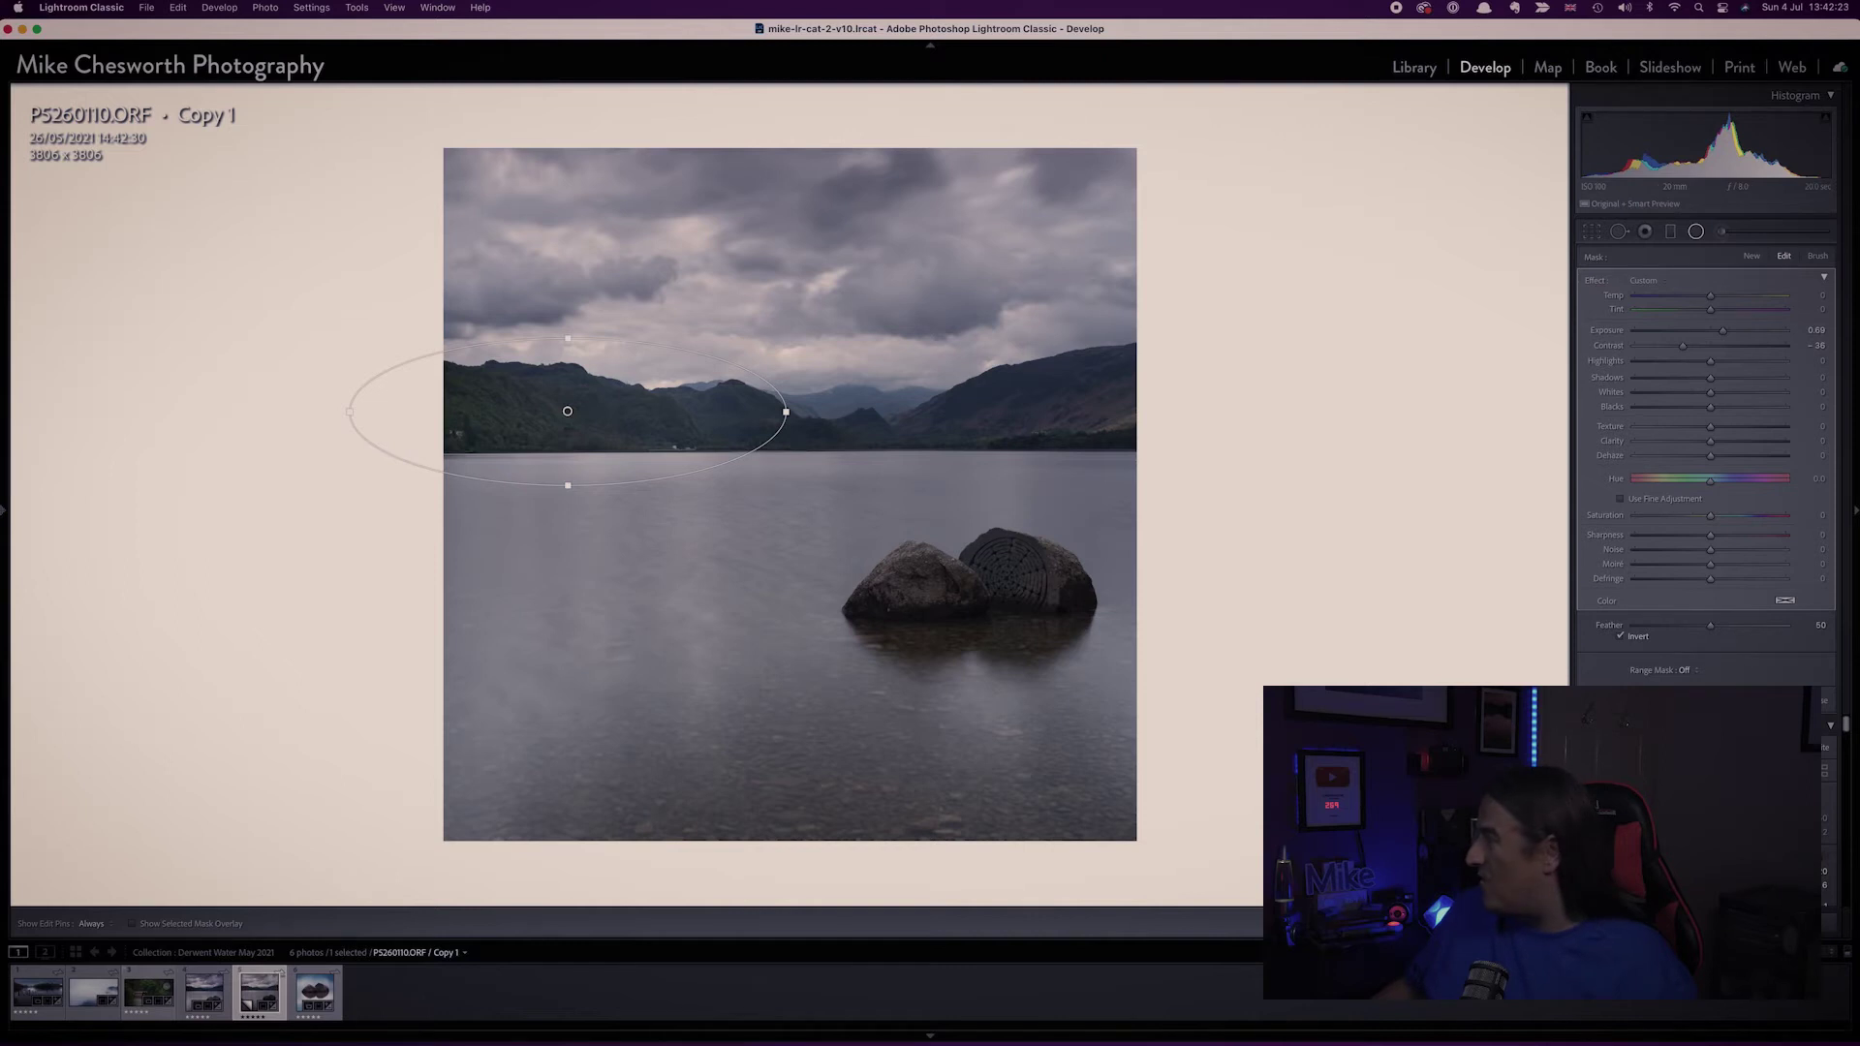
left_click(1695, 231)
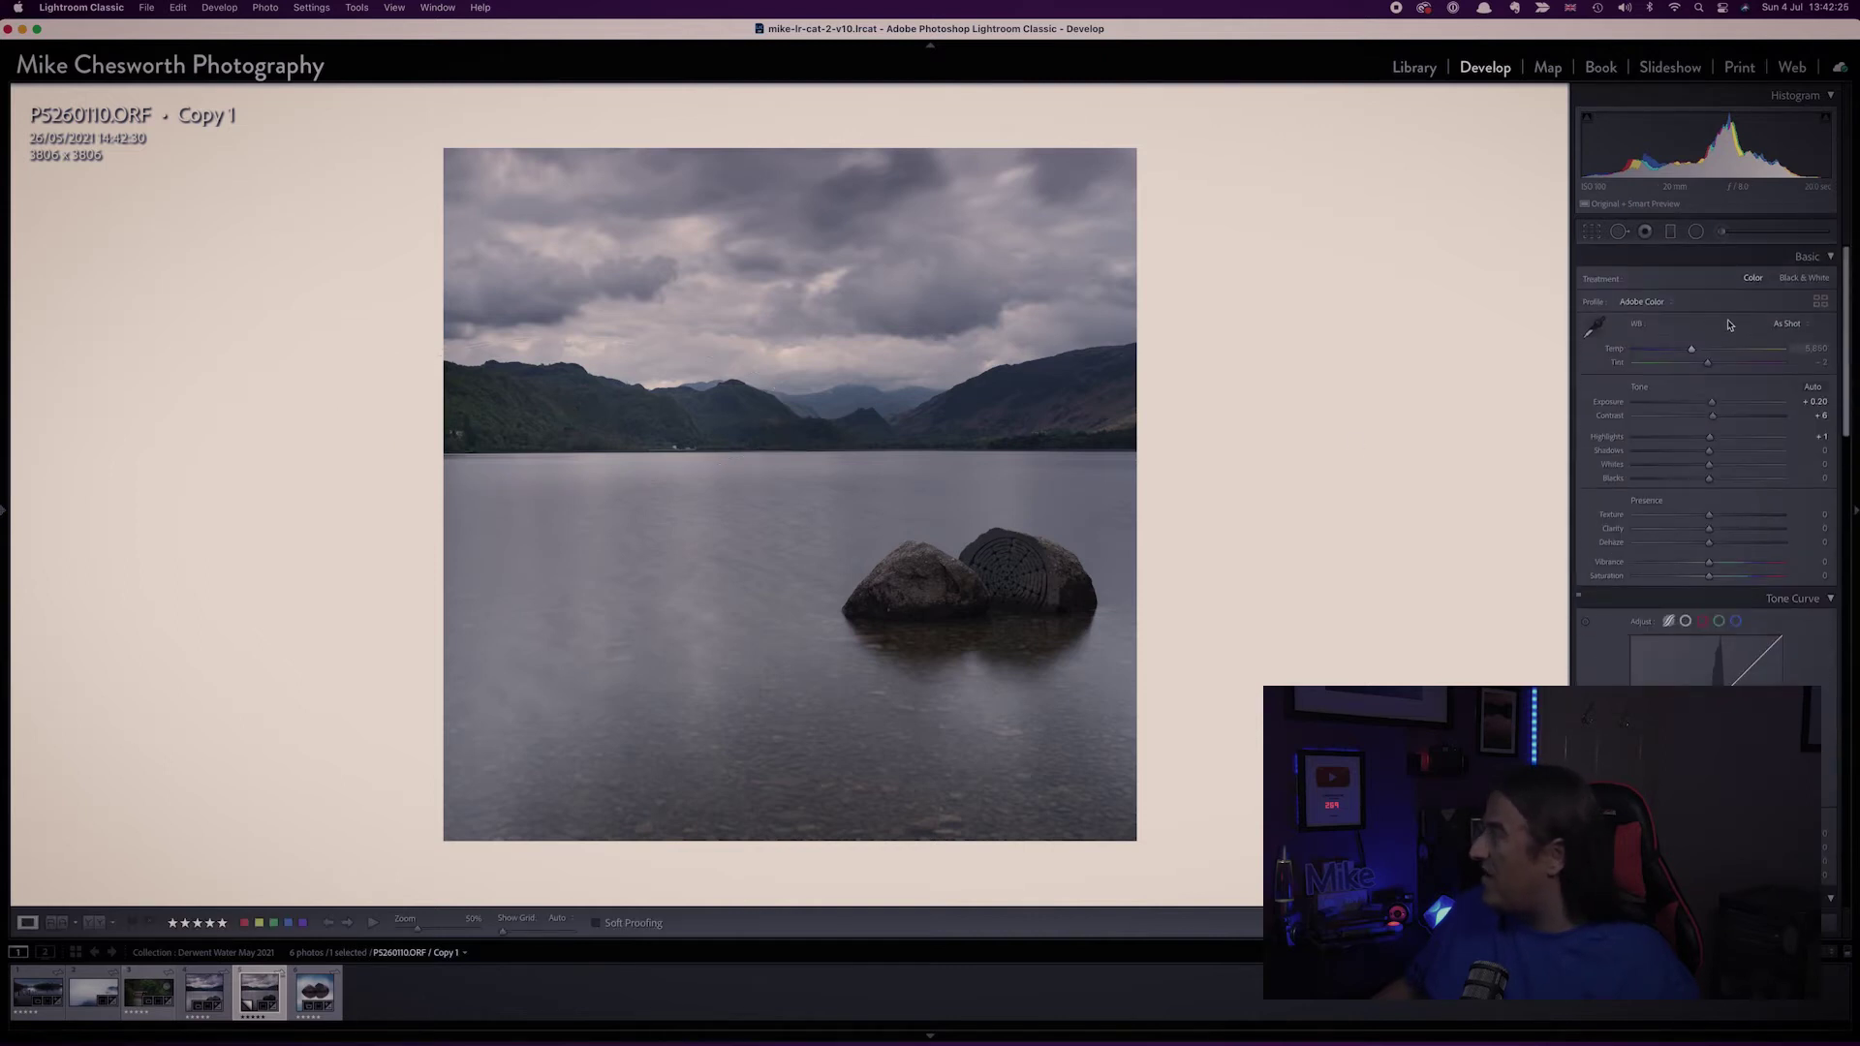
Step: Draw a new radial filter ellipse over the two rocks in the lake and lower its exposure to about 0.54
left_click(1696, 233)
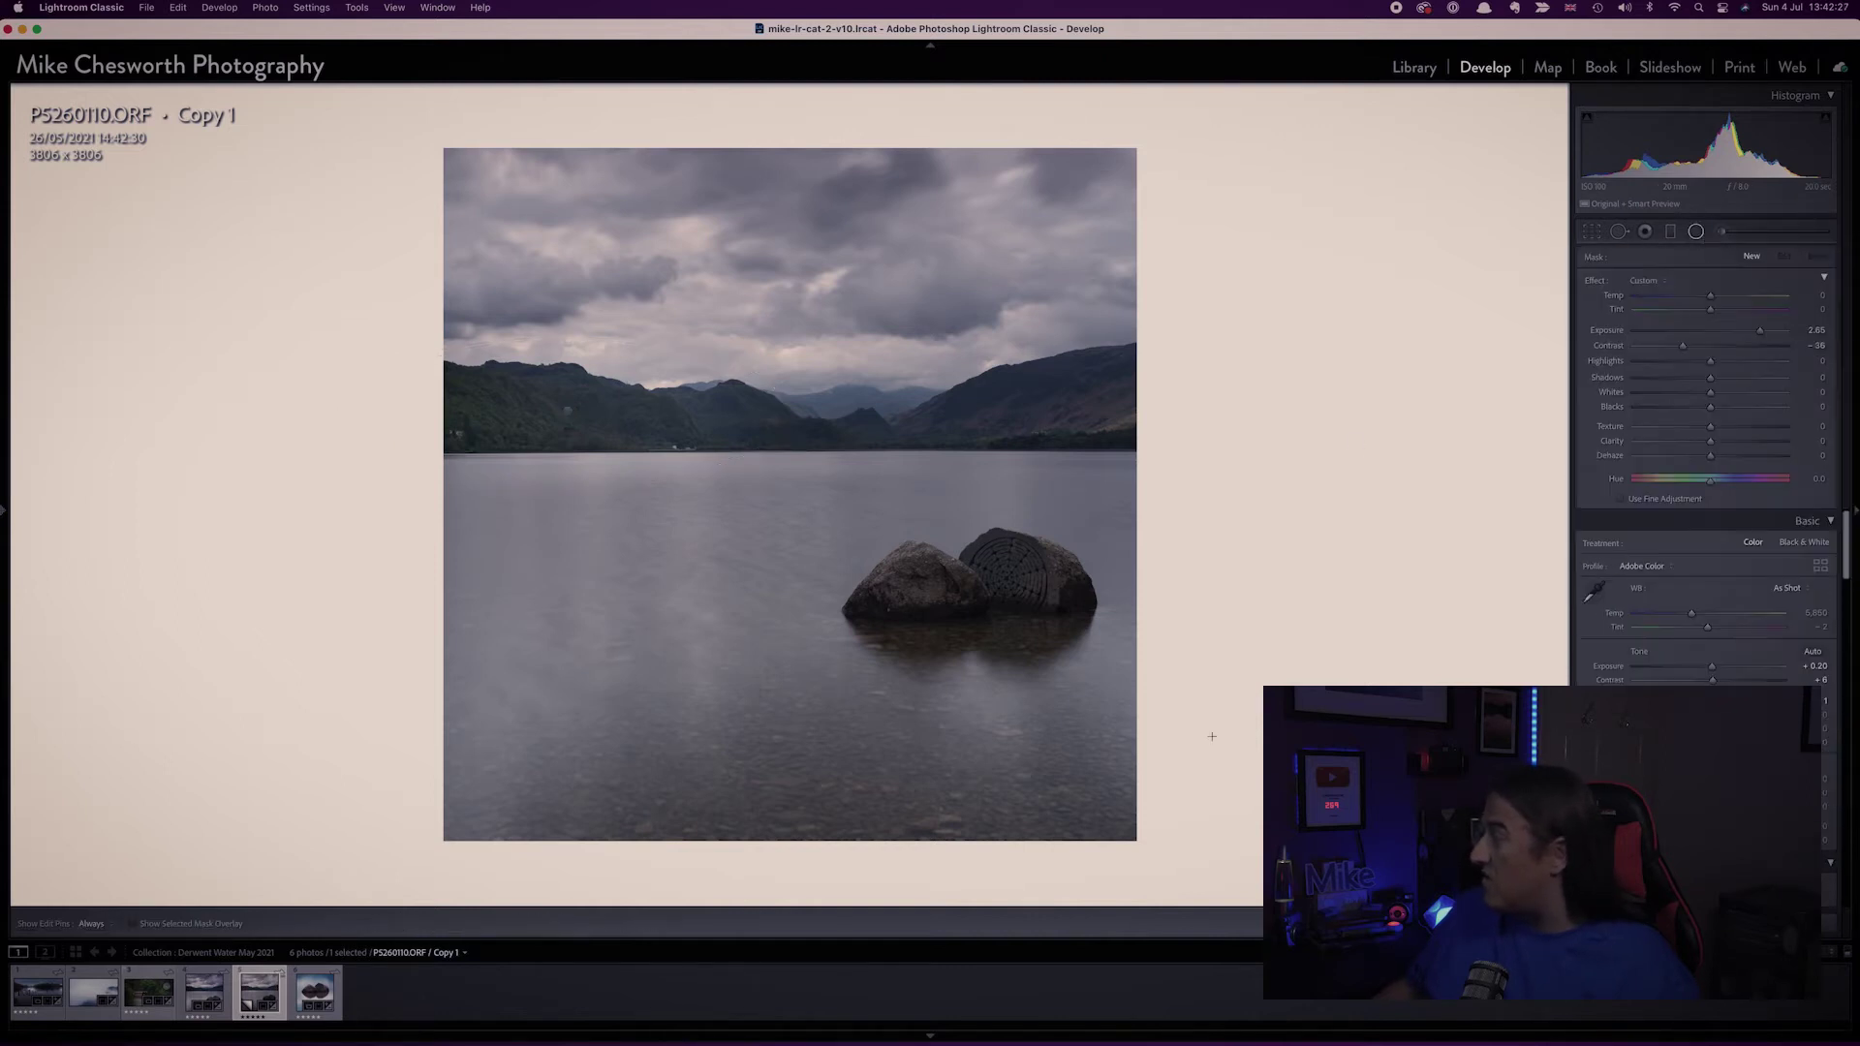
left_click_drag(931, 555, 1066, 629)
left_click_drag(959, 566, 1013, 584)
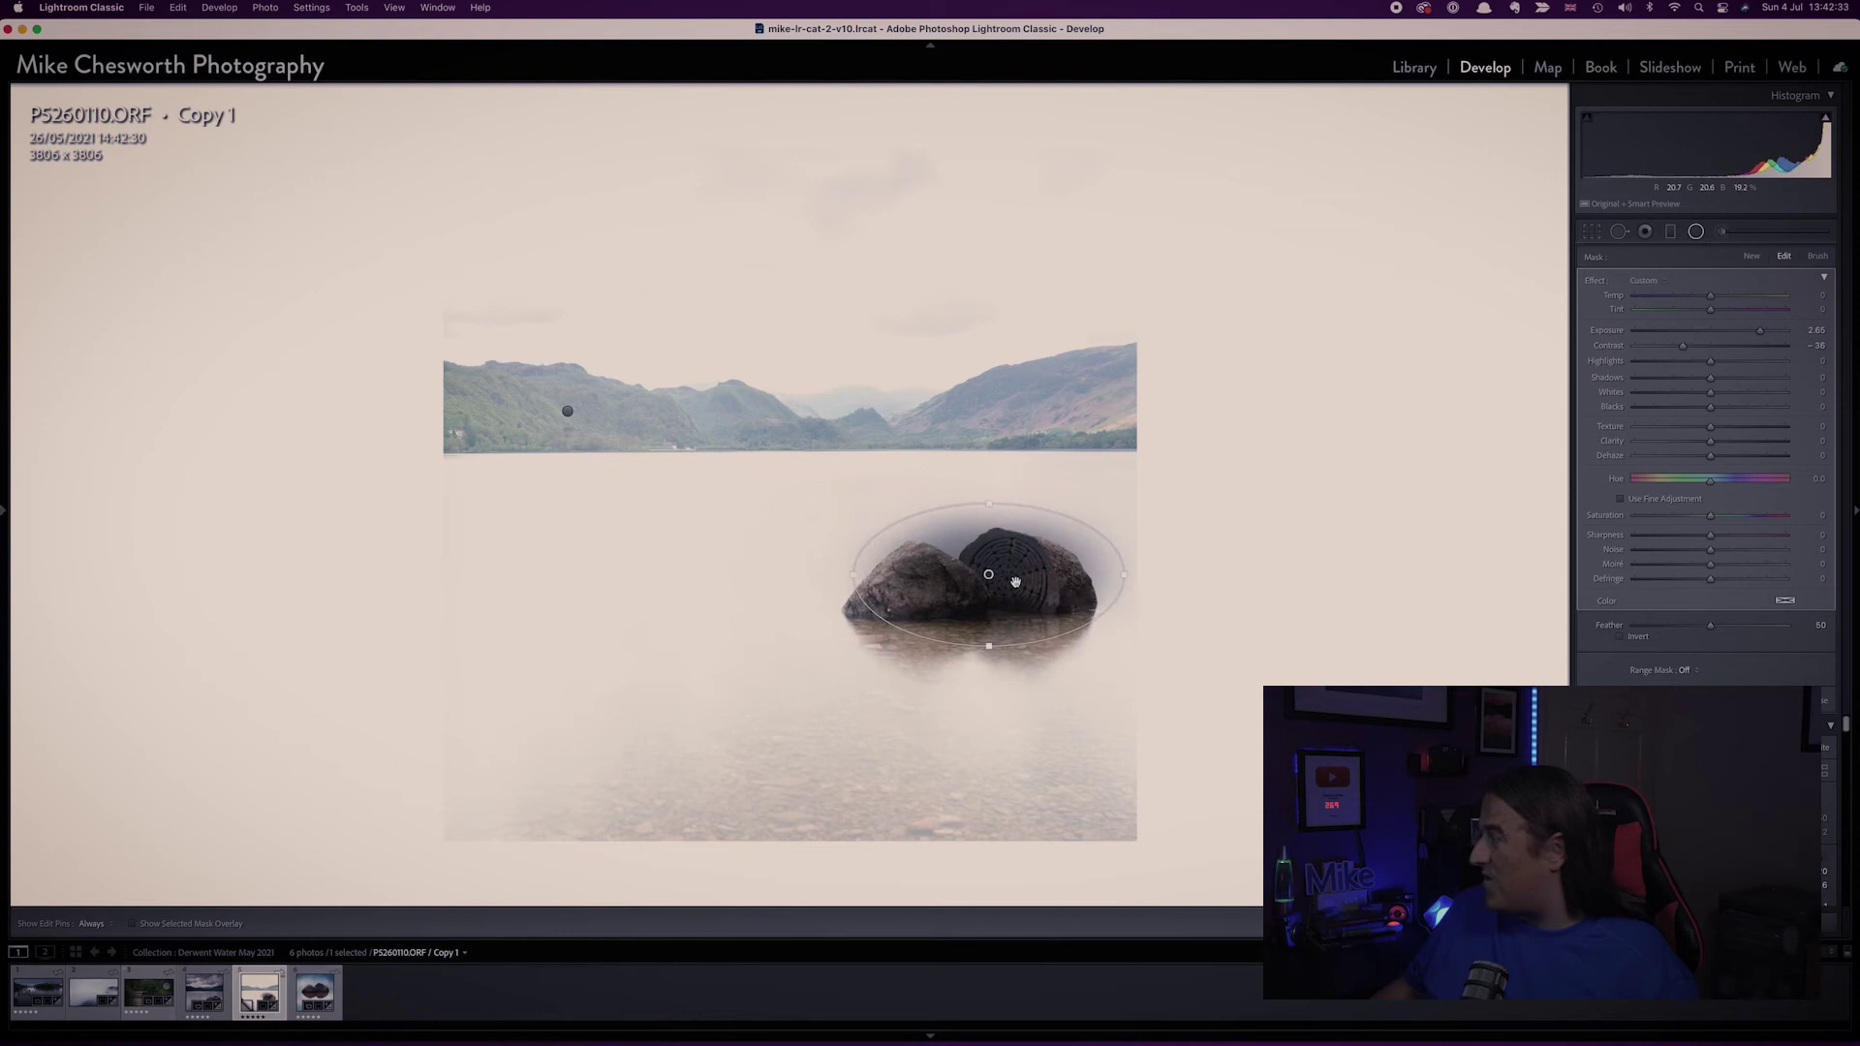
left_click_drag(1758, 332, 1723, 336)
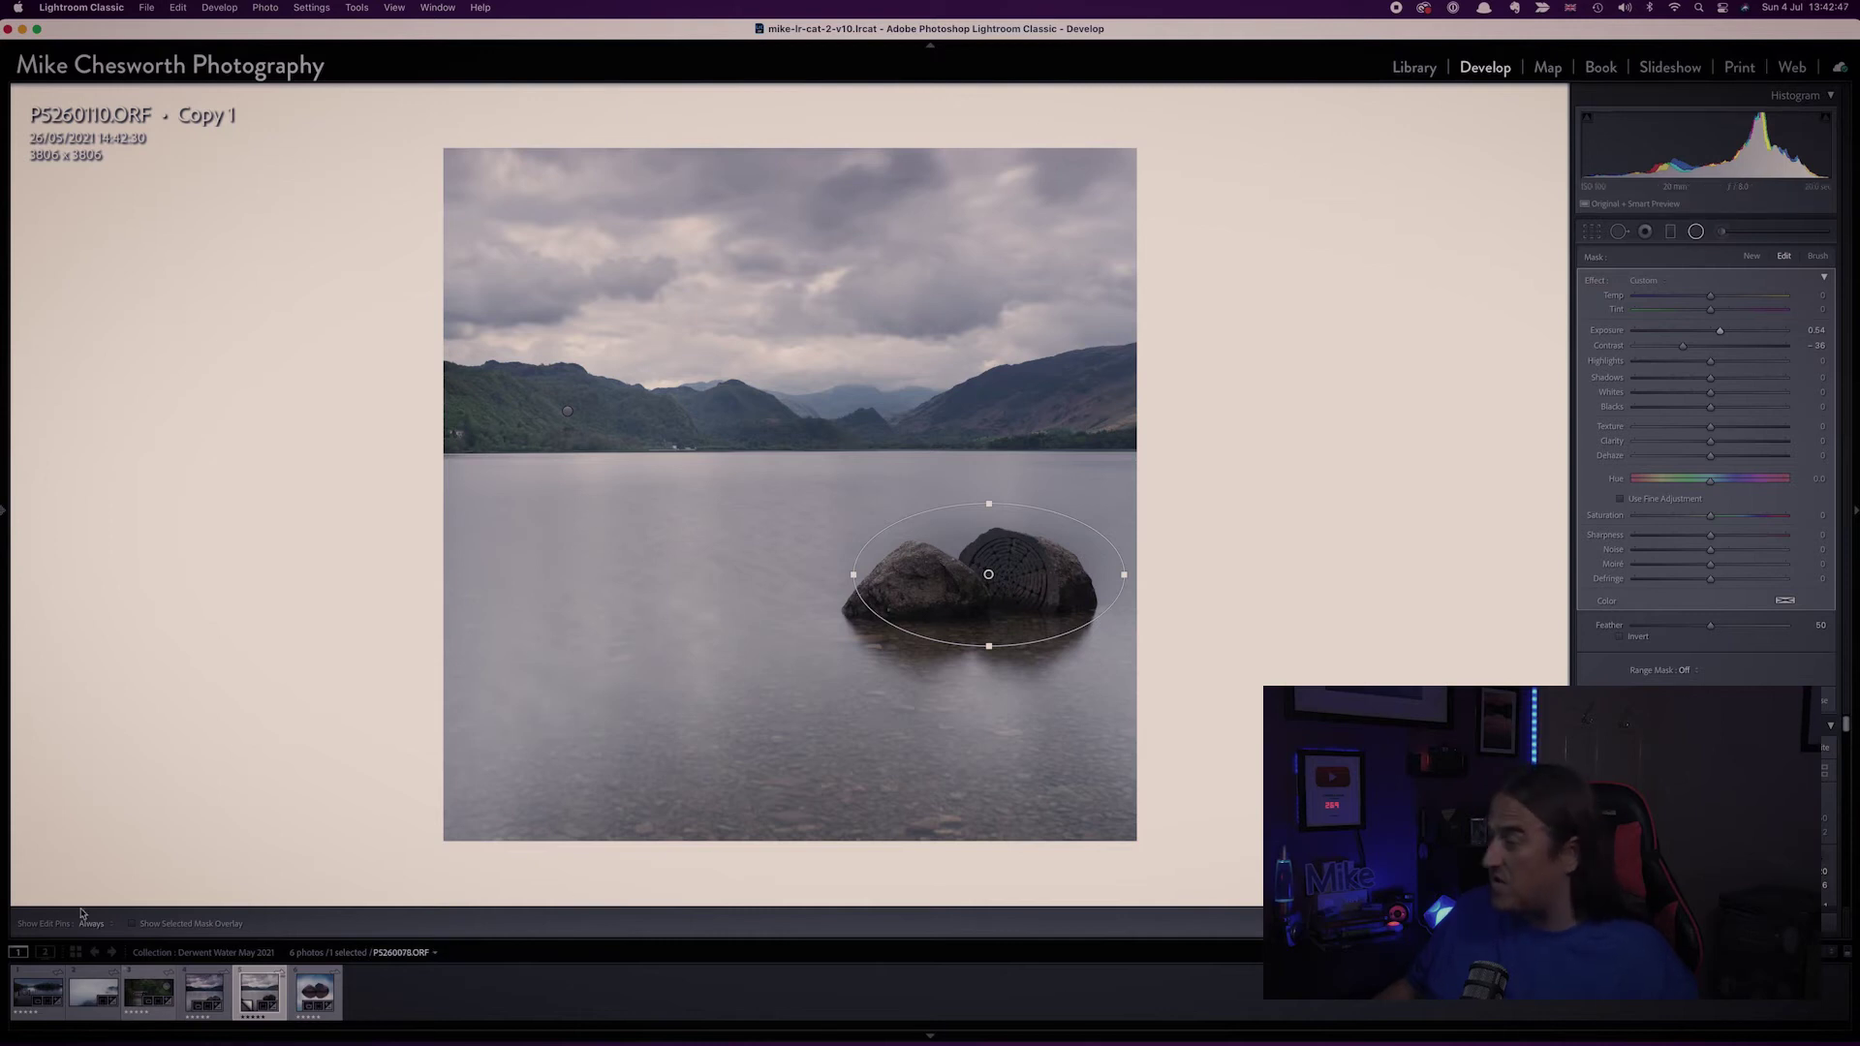
Step: Using the mask overlay as a guide, invert the rock filter and reposition it to cover both rocks
left_click(177, 927)
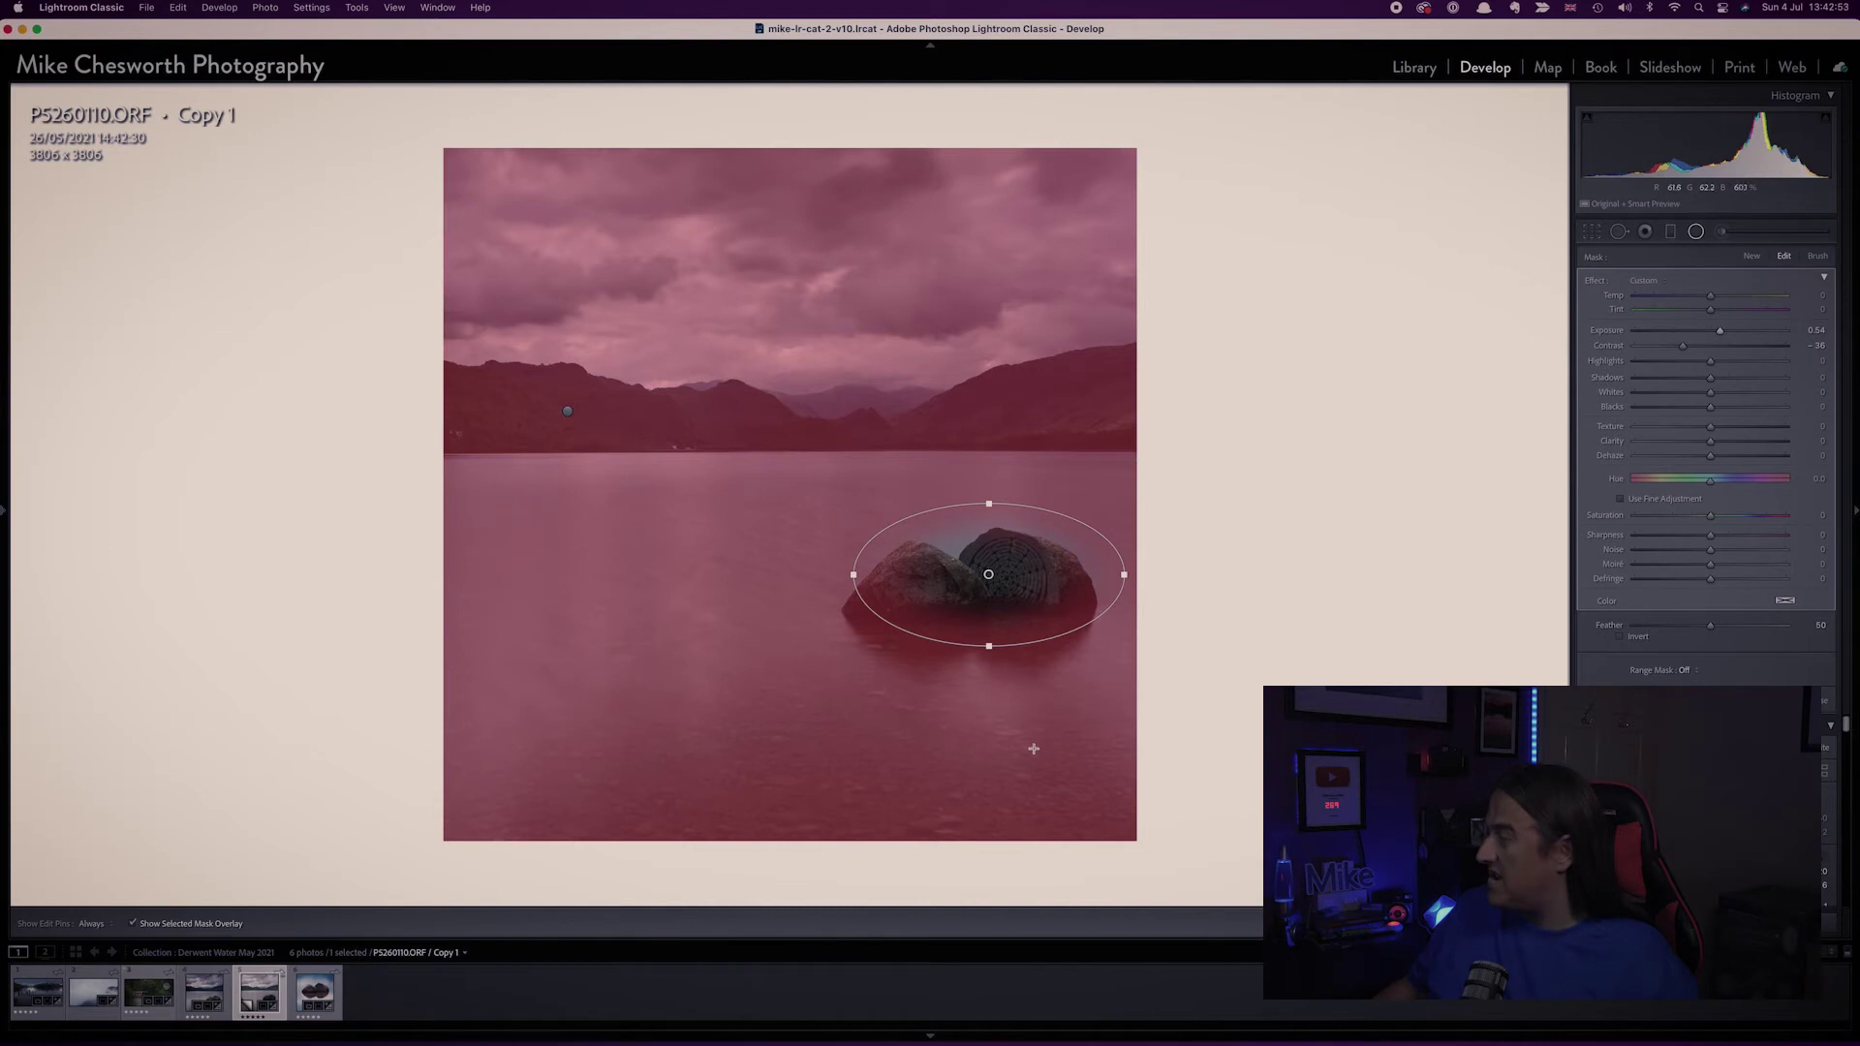
left_click(1620, 639)
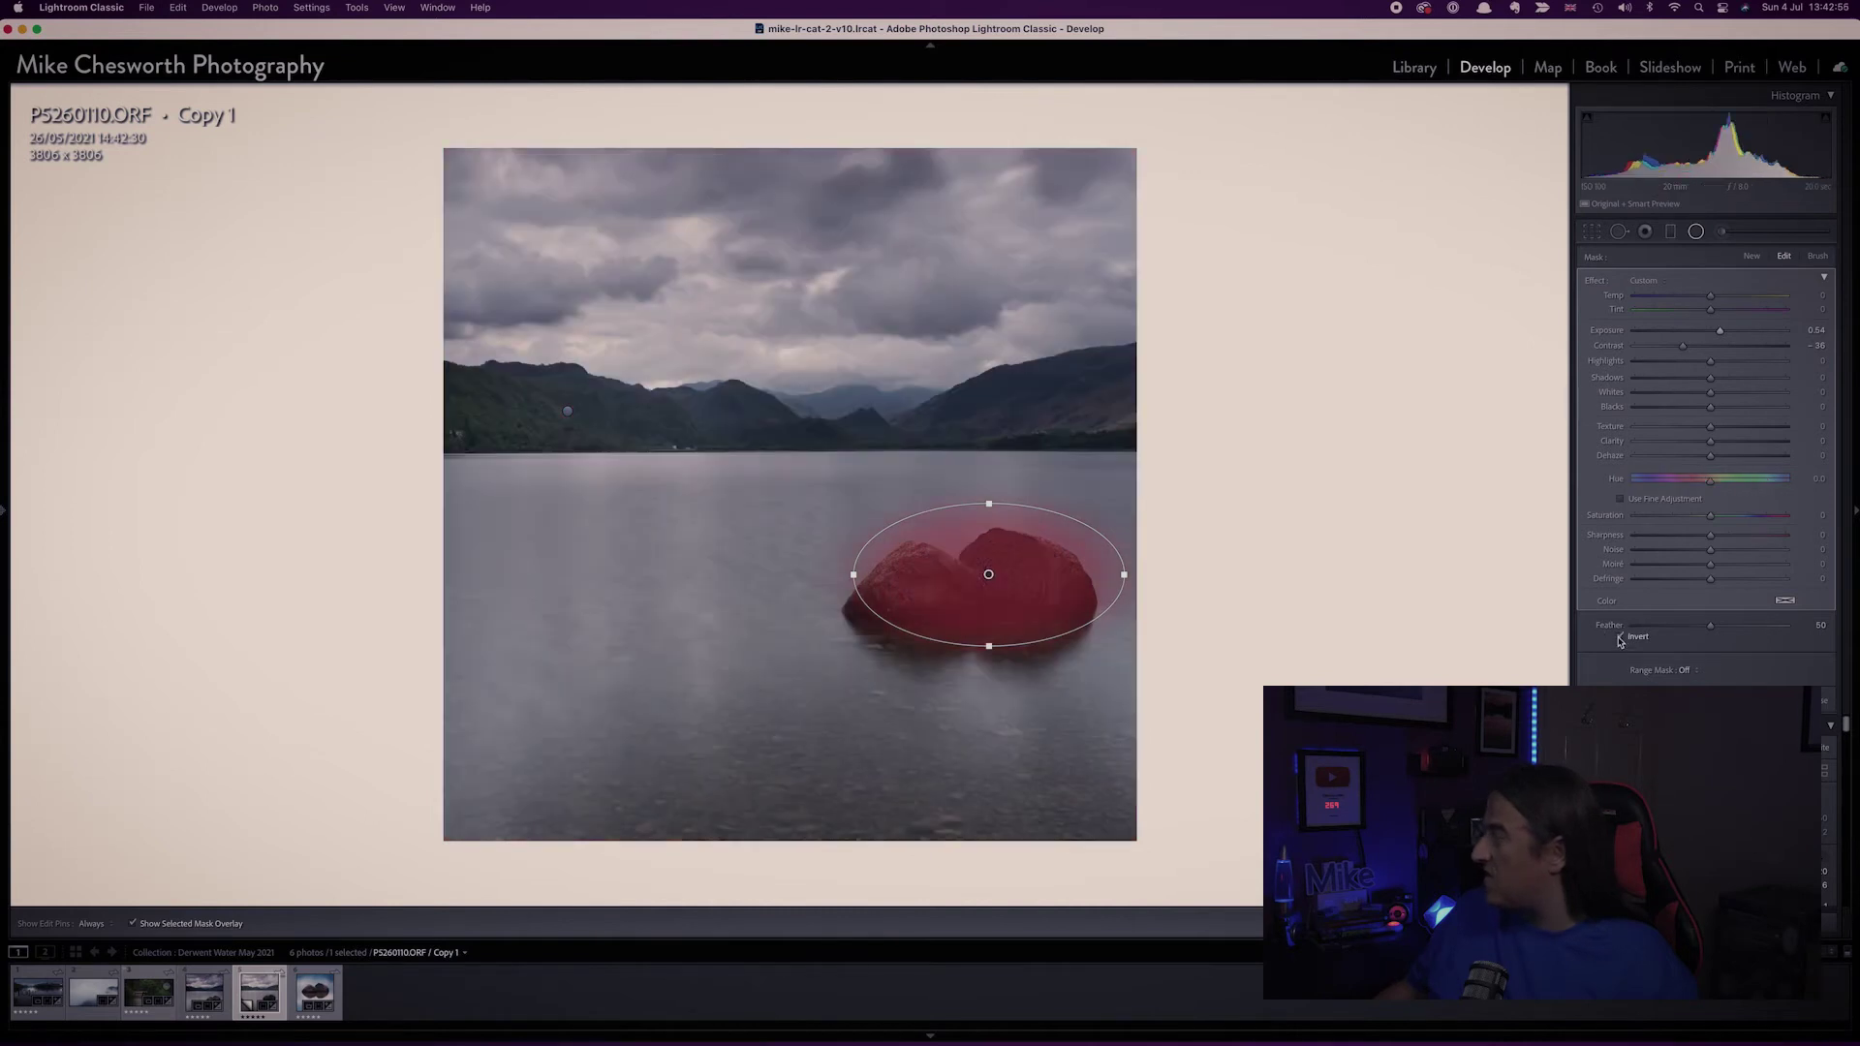
left_click_drag(990, 577, 970, 585)
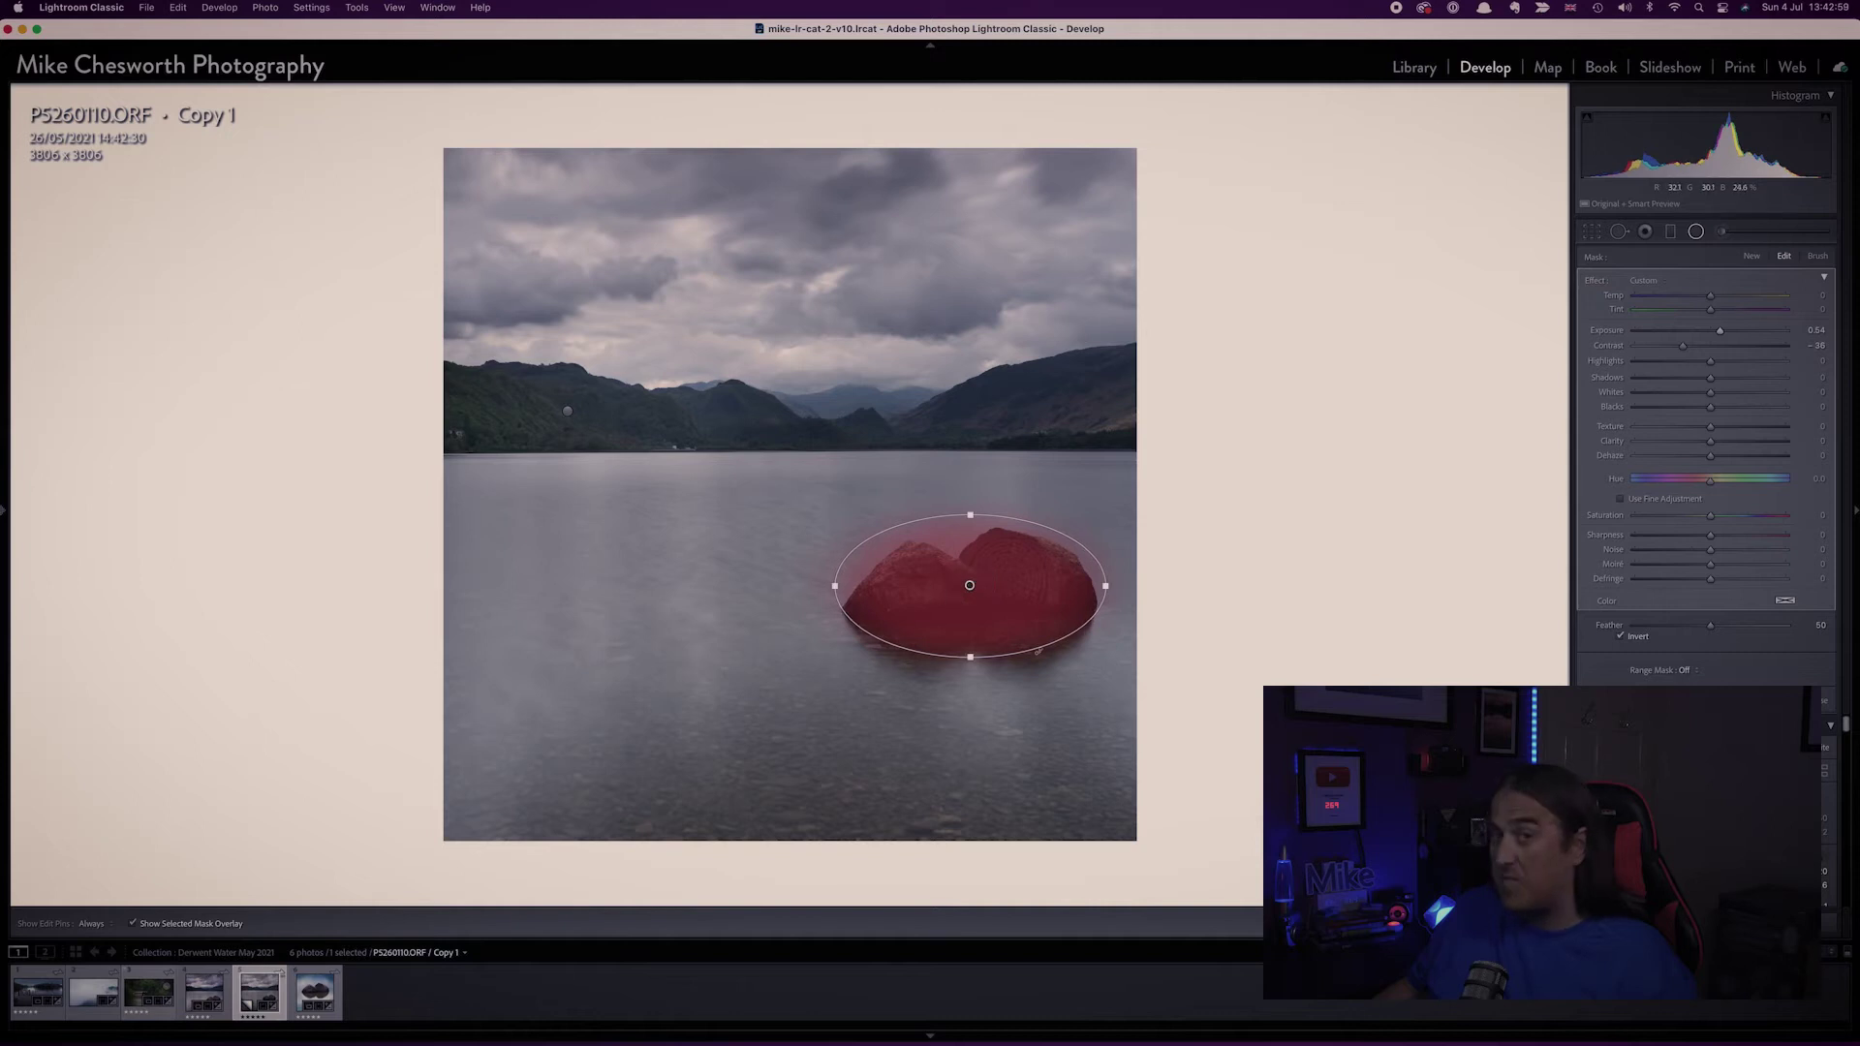
left_click(146, 926)
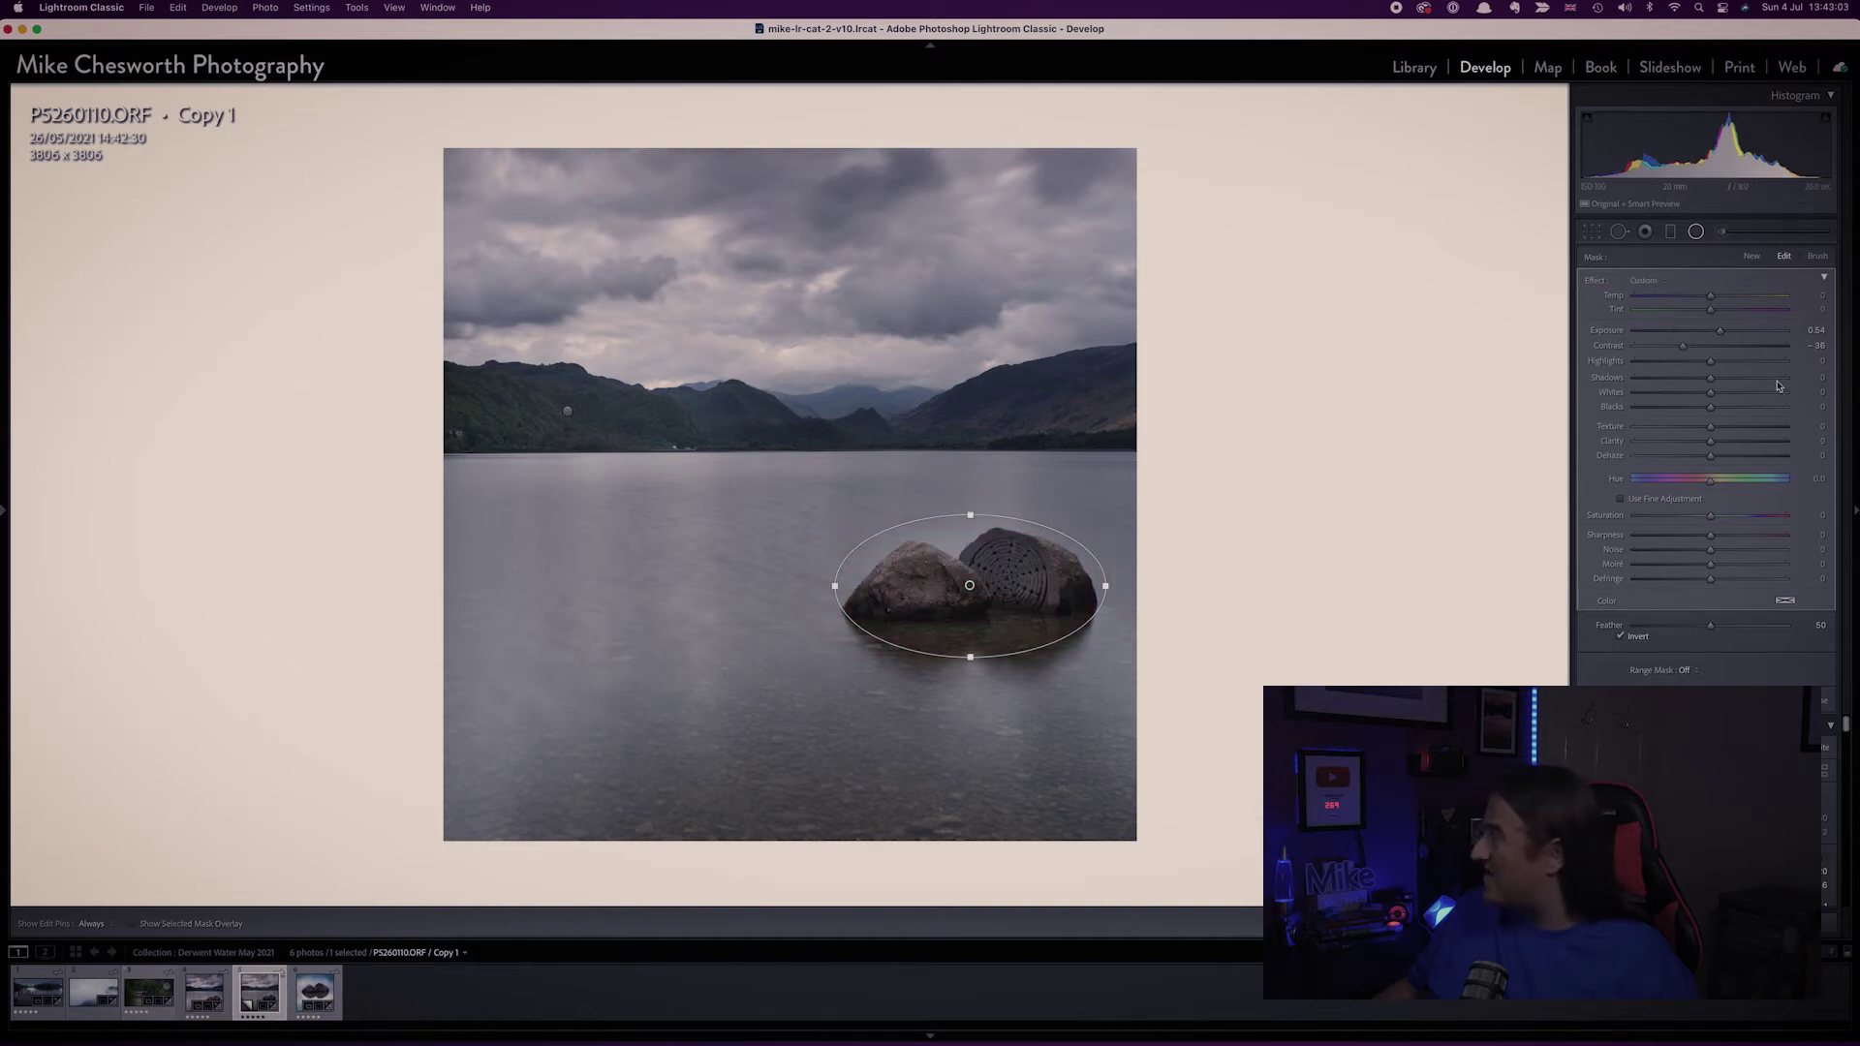
Step: Fine-tune the exposure of the rock filter and raise its contrast
left_click(1726, 335)
left_click_drag(1727, 335, 1724, 334)
left_click_drag(1685, 356, 1750, 350)
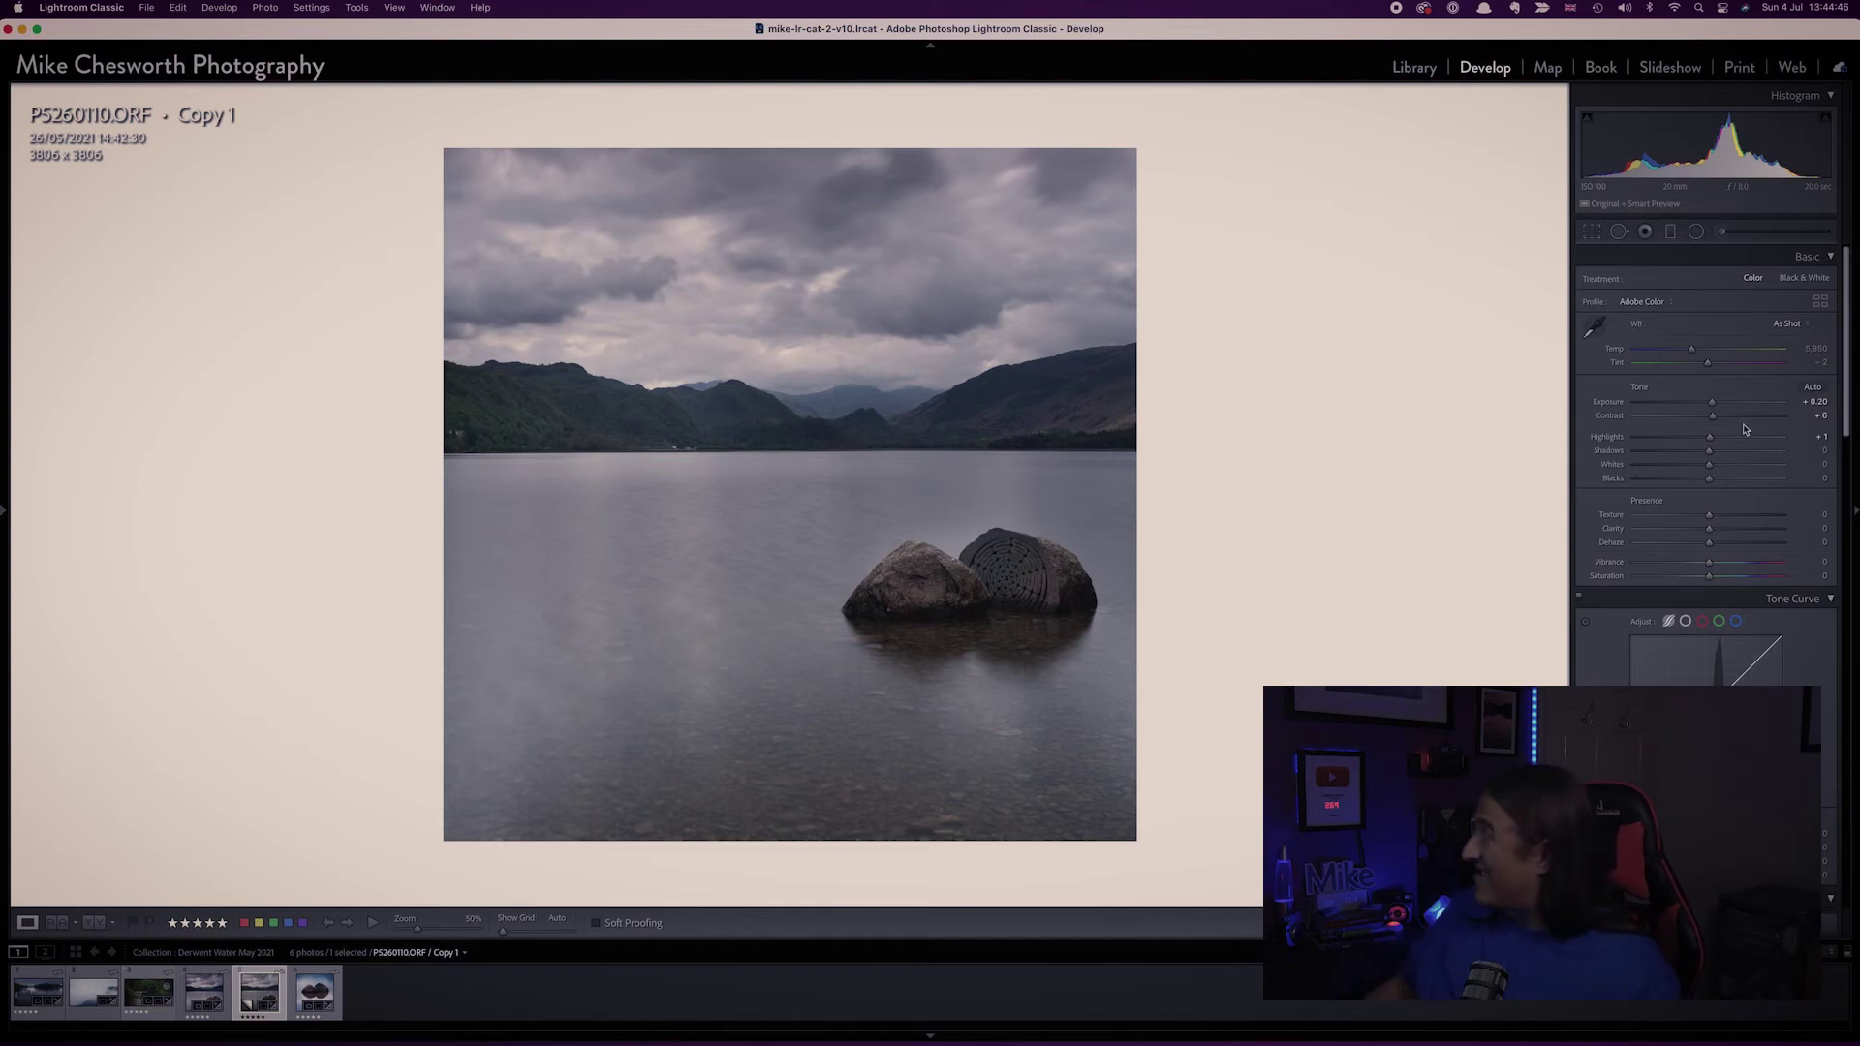
Step: Reselect the left-hills radial filter, test its exposure at -4.00, and set it to 0.97
left_click(1696, 233)
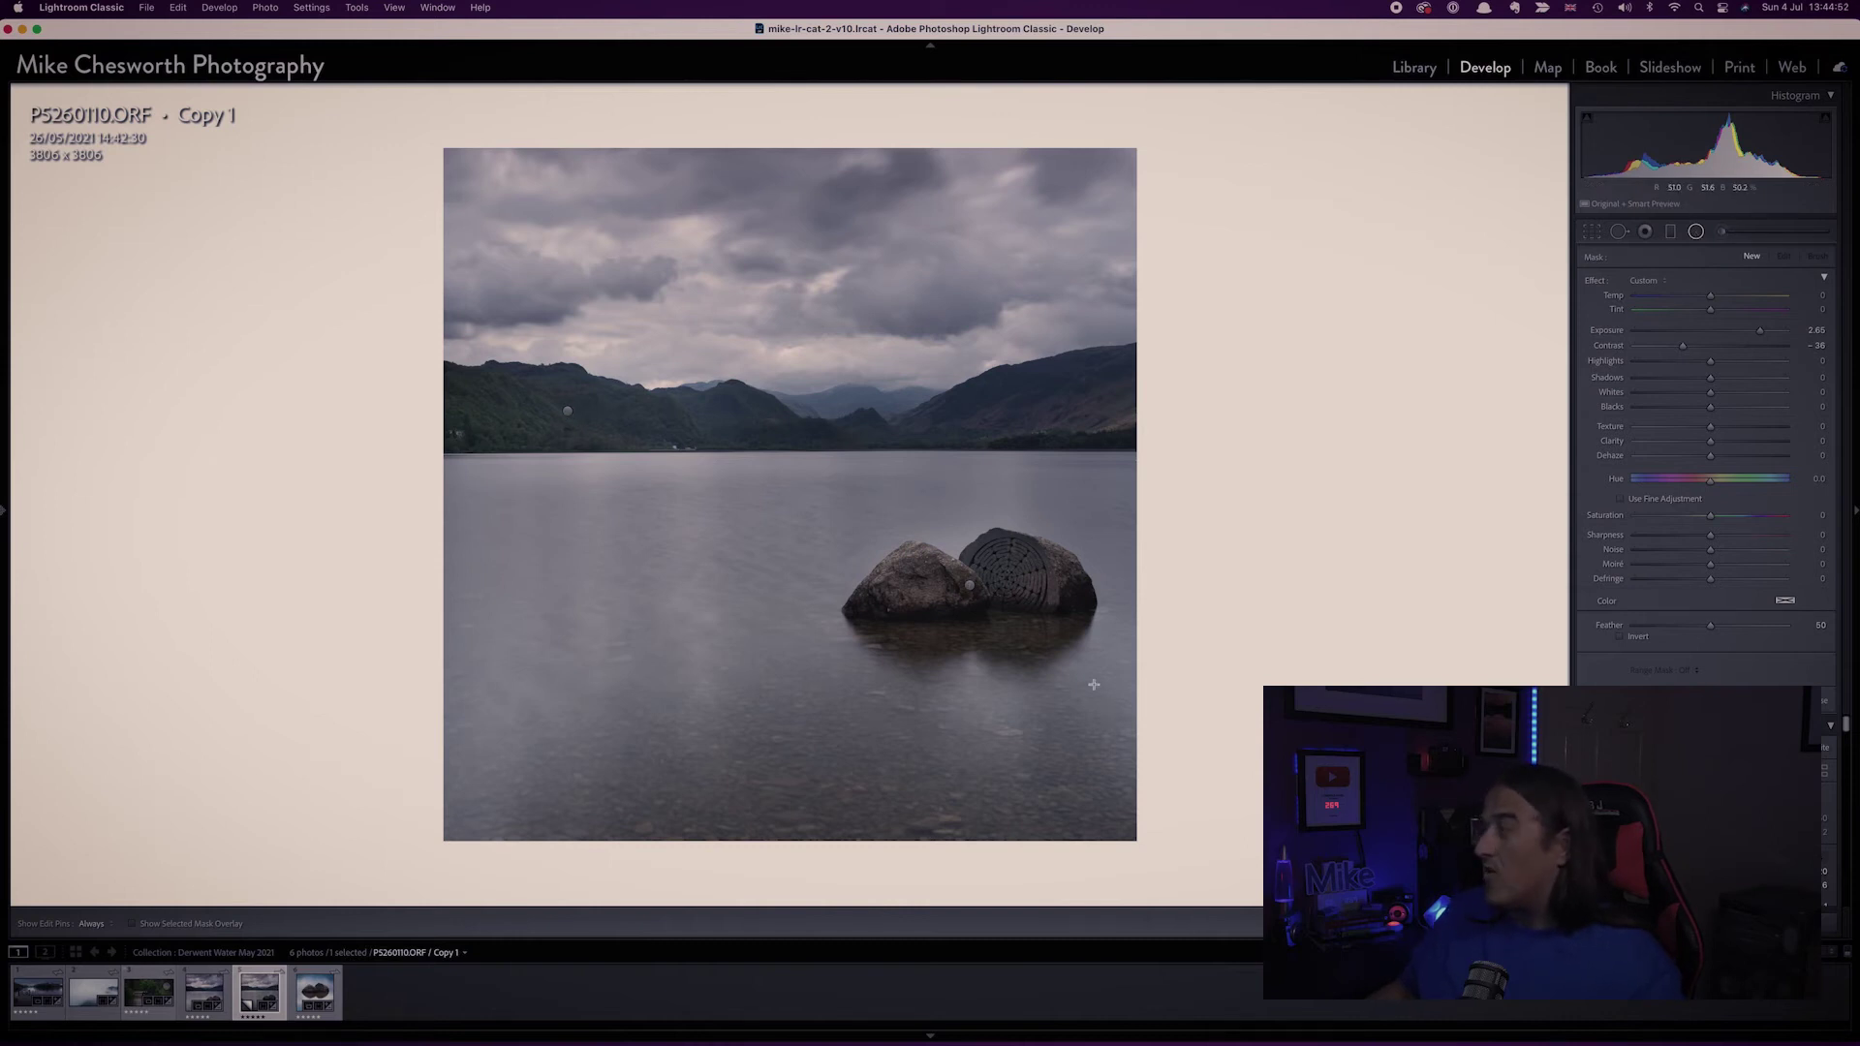
left_click(568, 411)
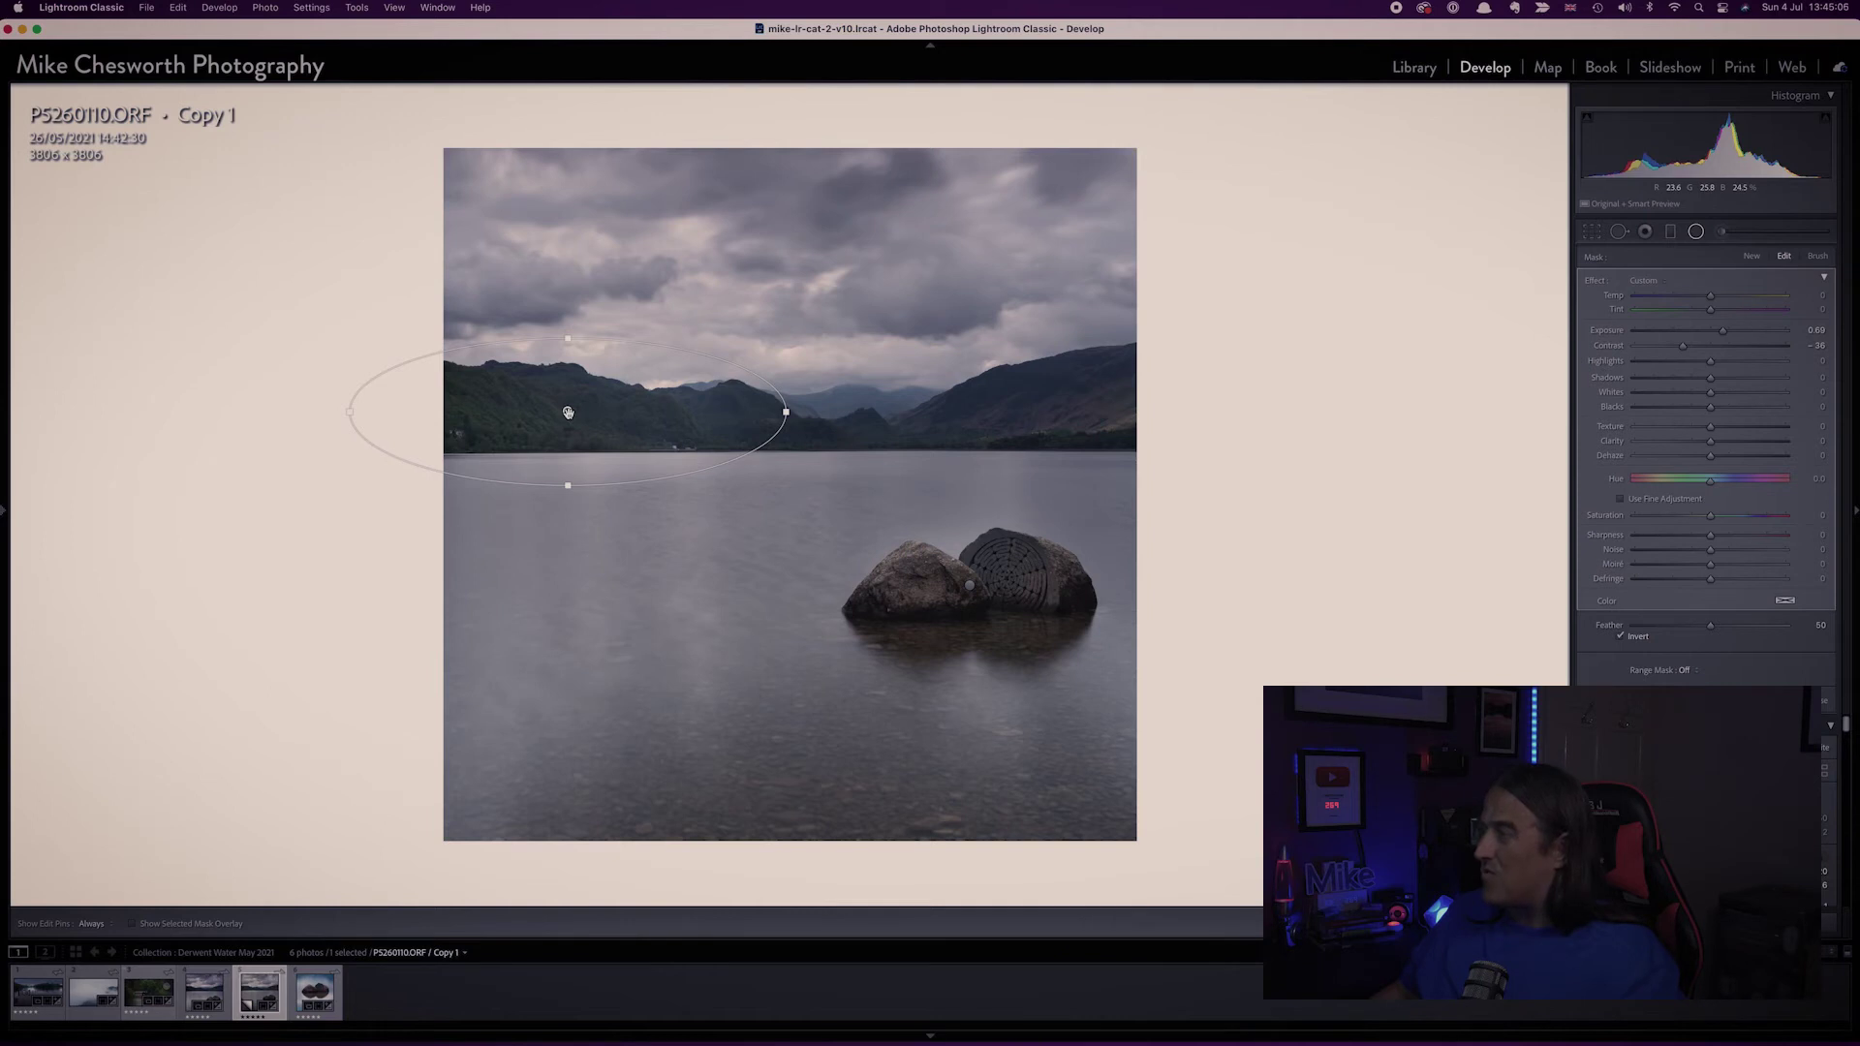
mouse_move(570, 412)
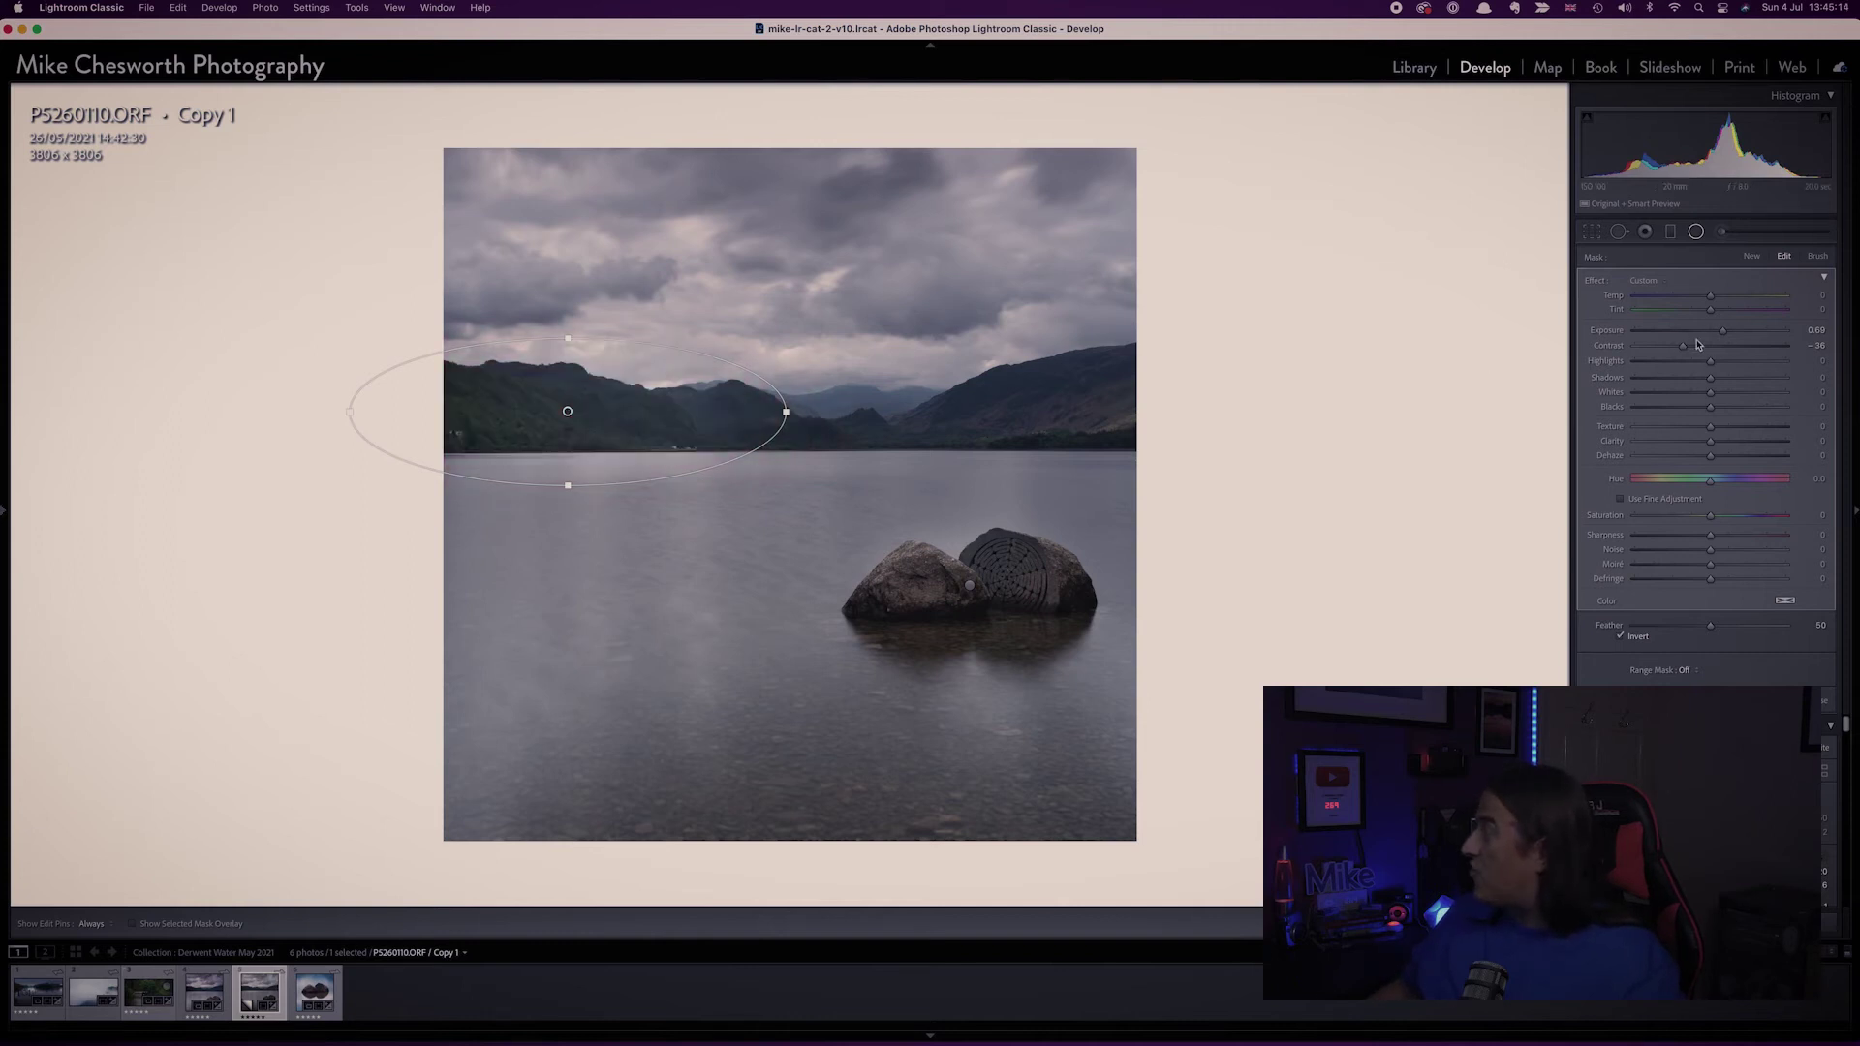
mouse_move(1723, 336)
left_mouse_down()
mouse_move(1700, 334)
mouse_move(1721, 332)
left_mouse_up()
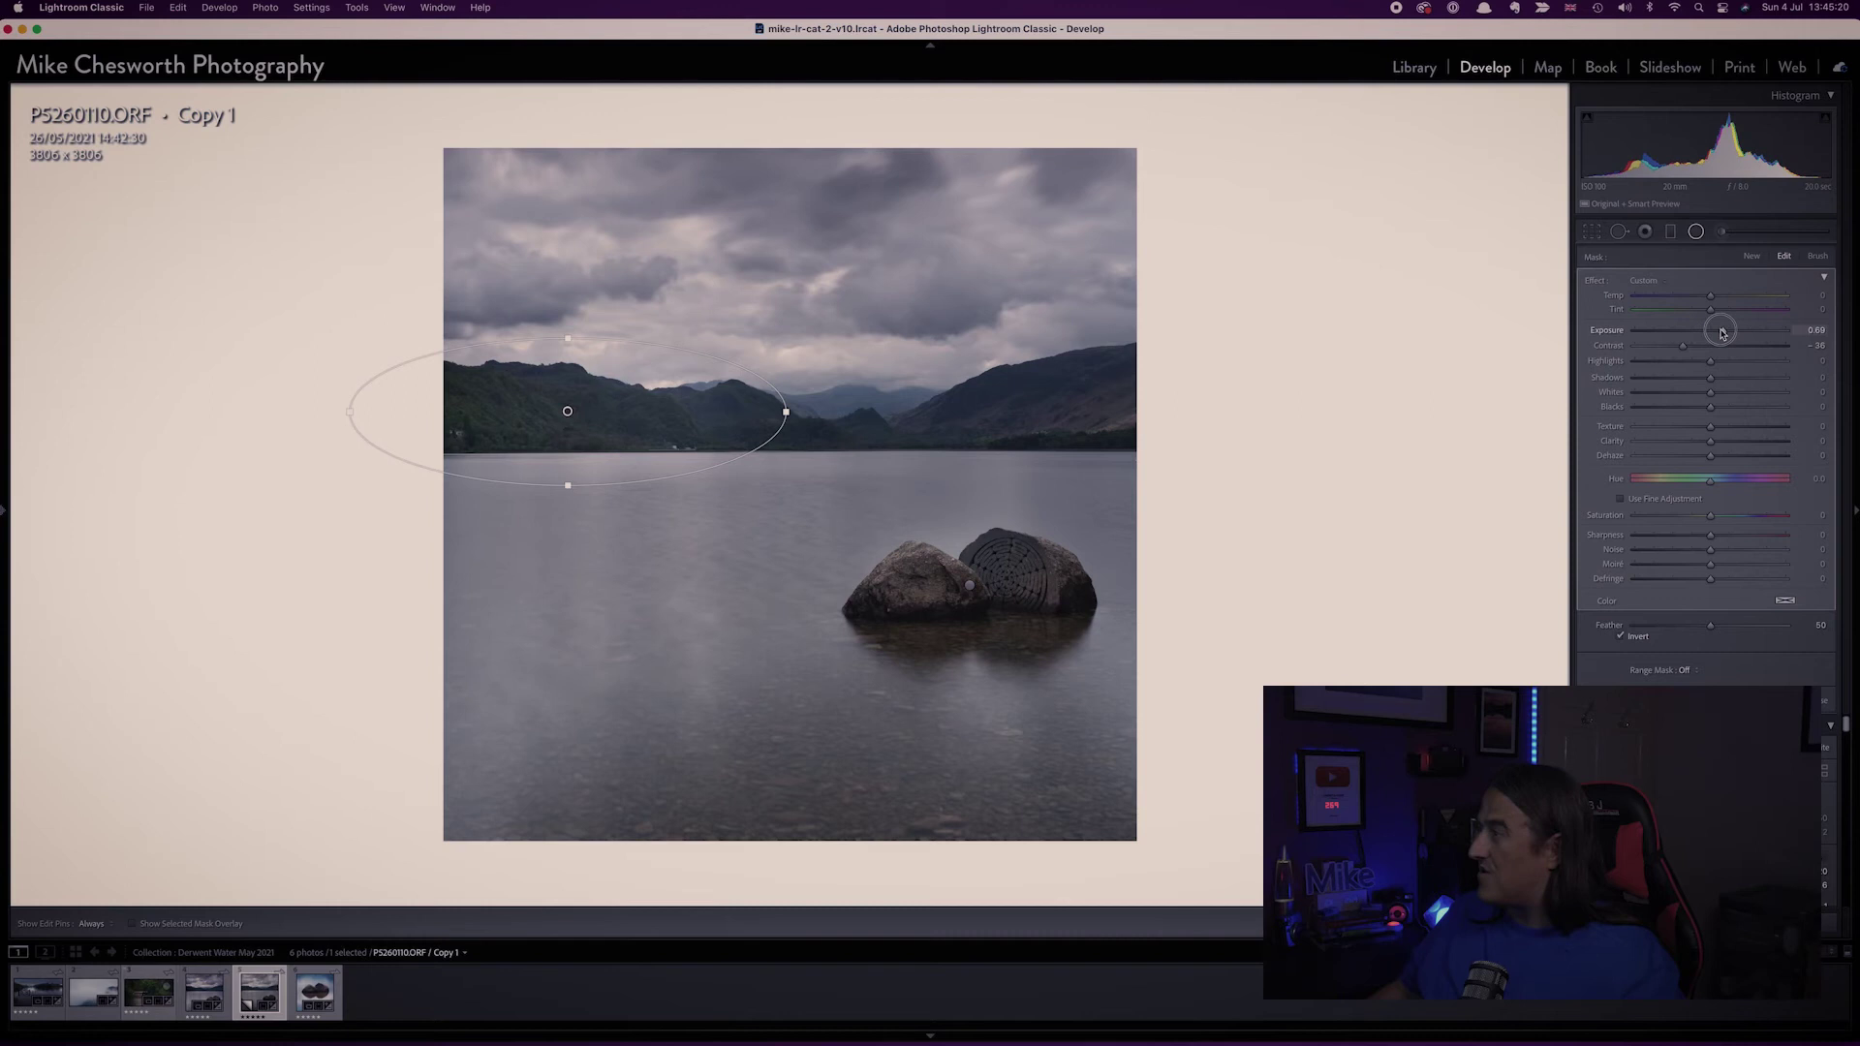
left_click_drag(1722, 332, 1575, 317)
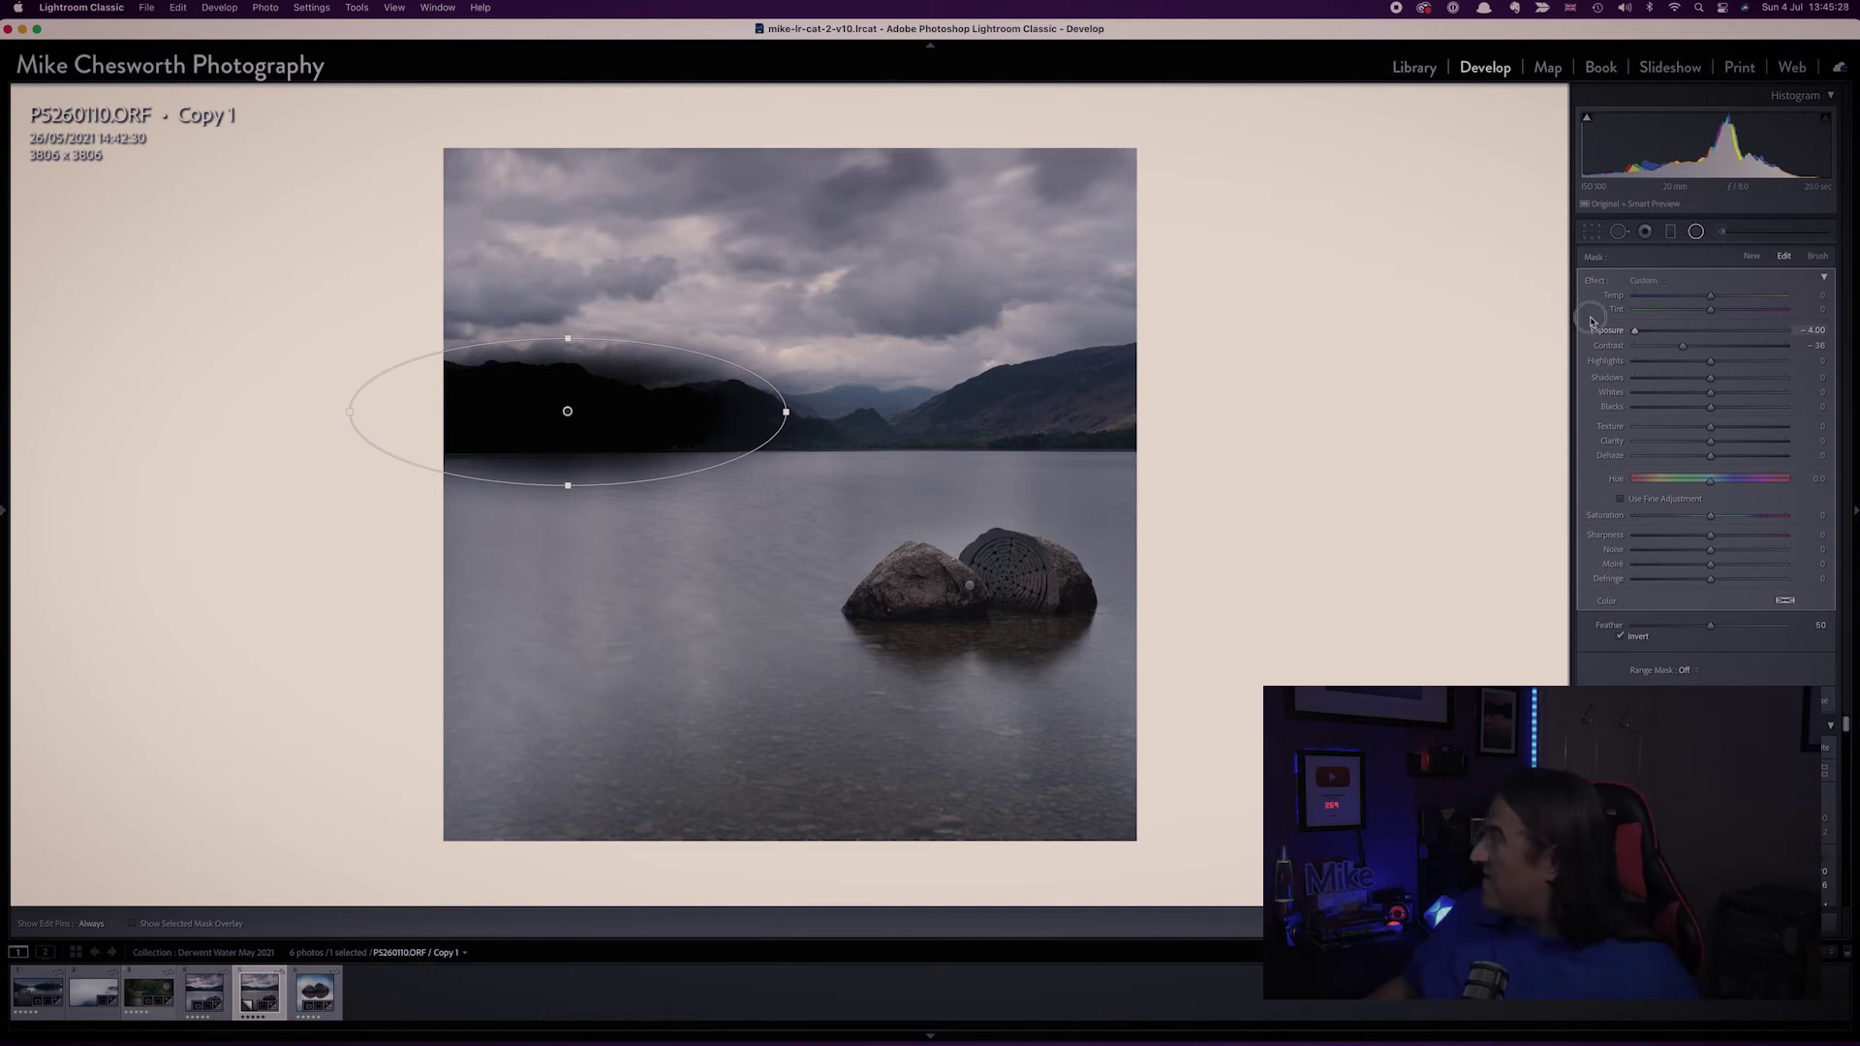
left_click_drag(1636, 330, 1724, 332)
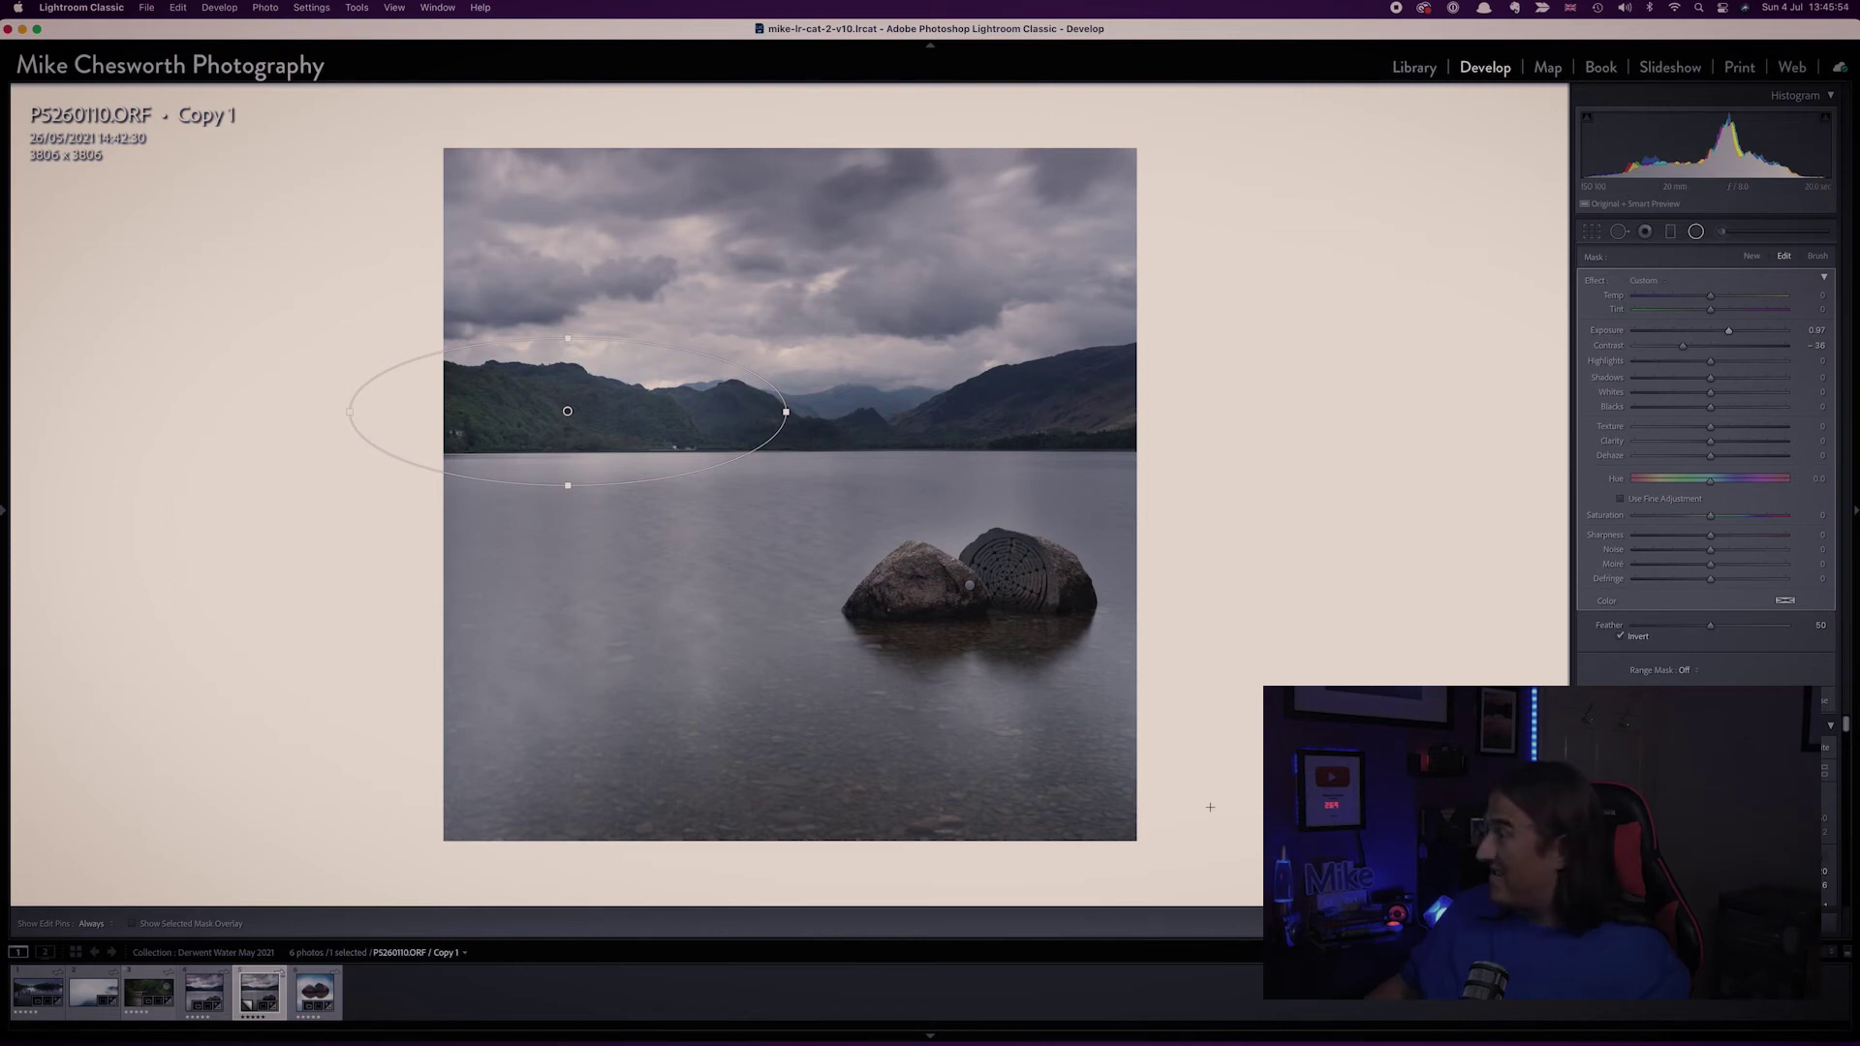
key("shift+m")
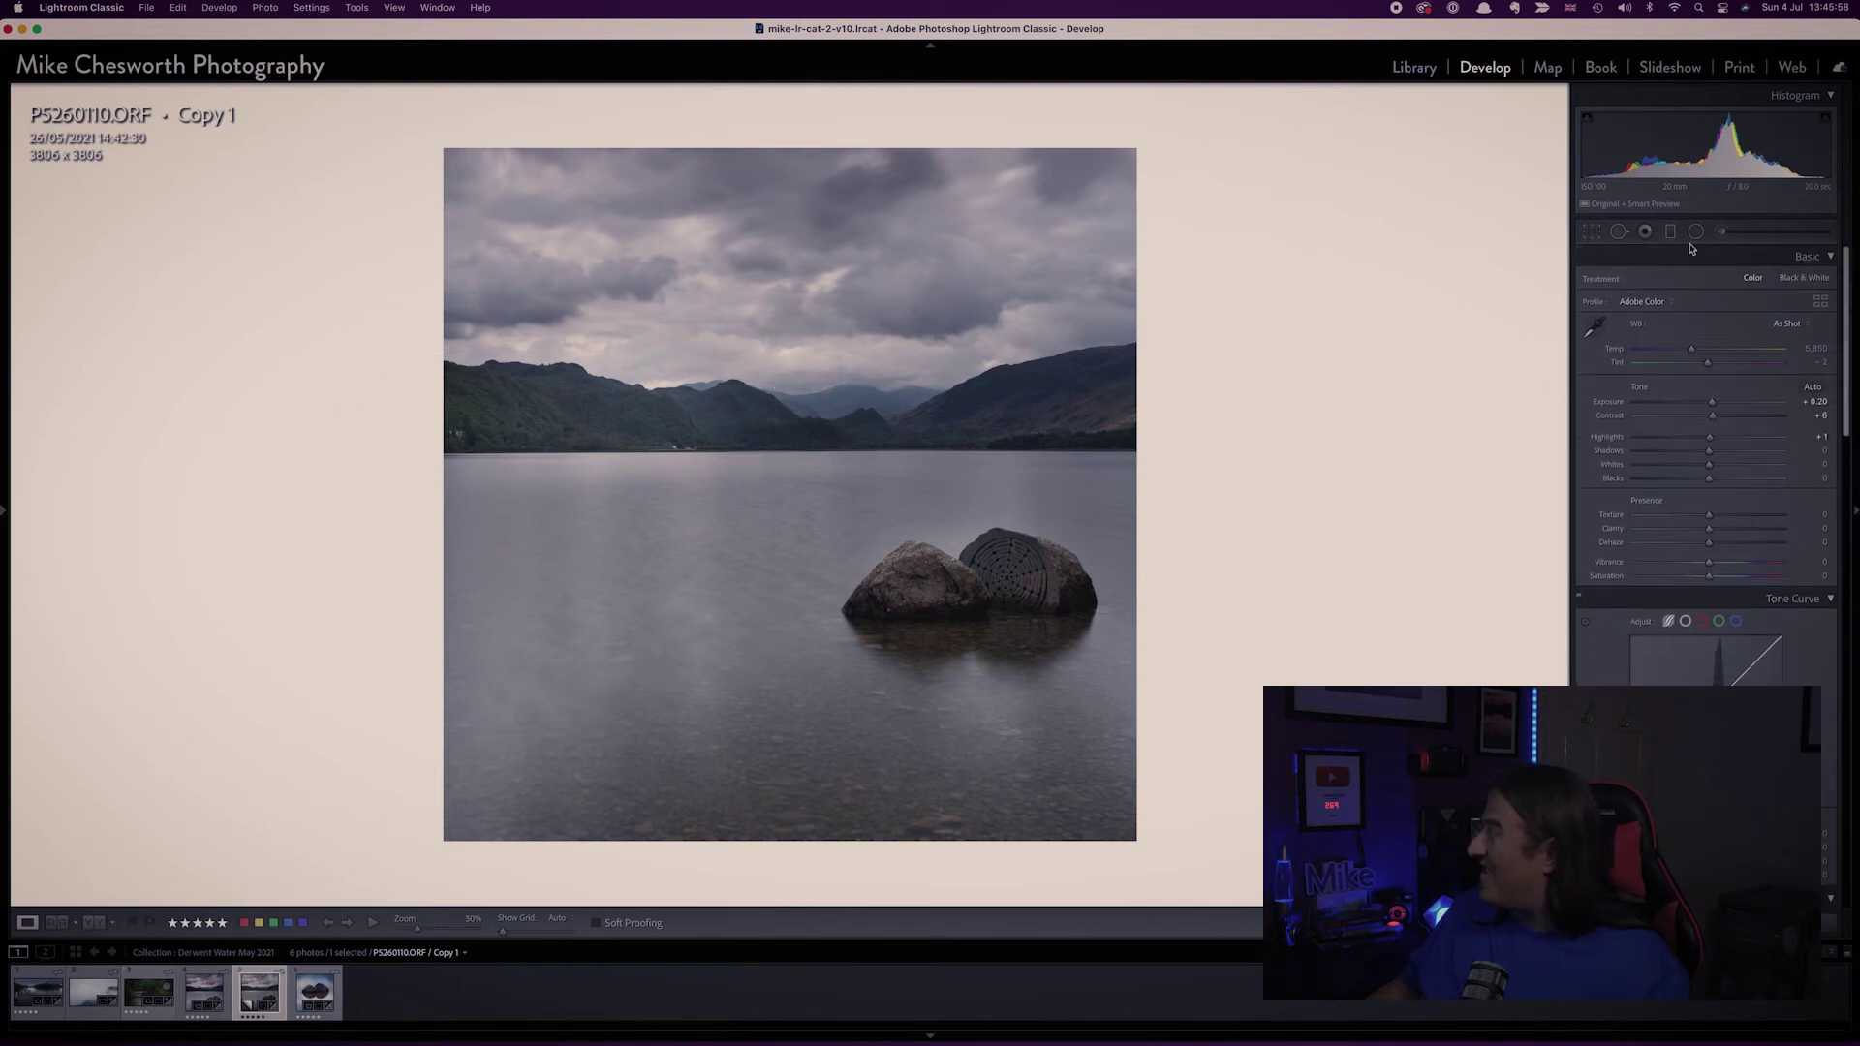
Step: Draw a third radial filter over the hill on the photo's right side and invert its mask
left_click(1692, 240)
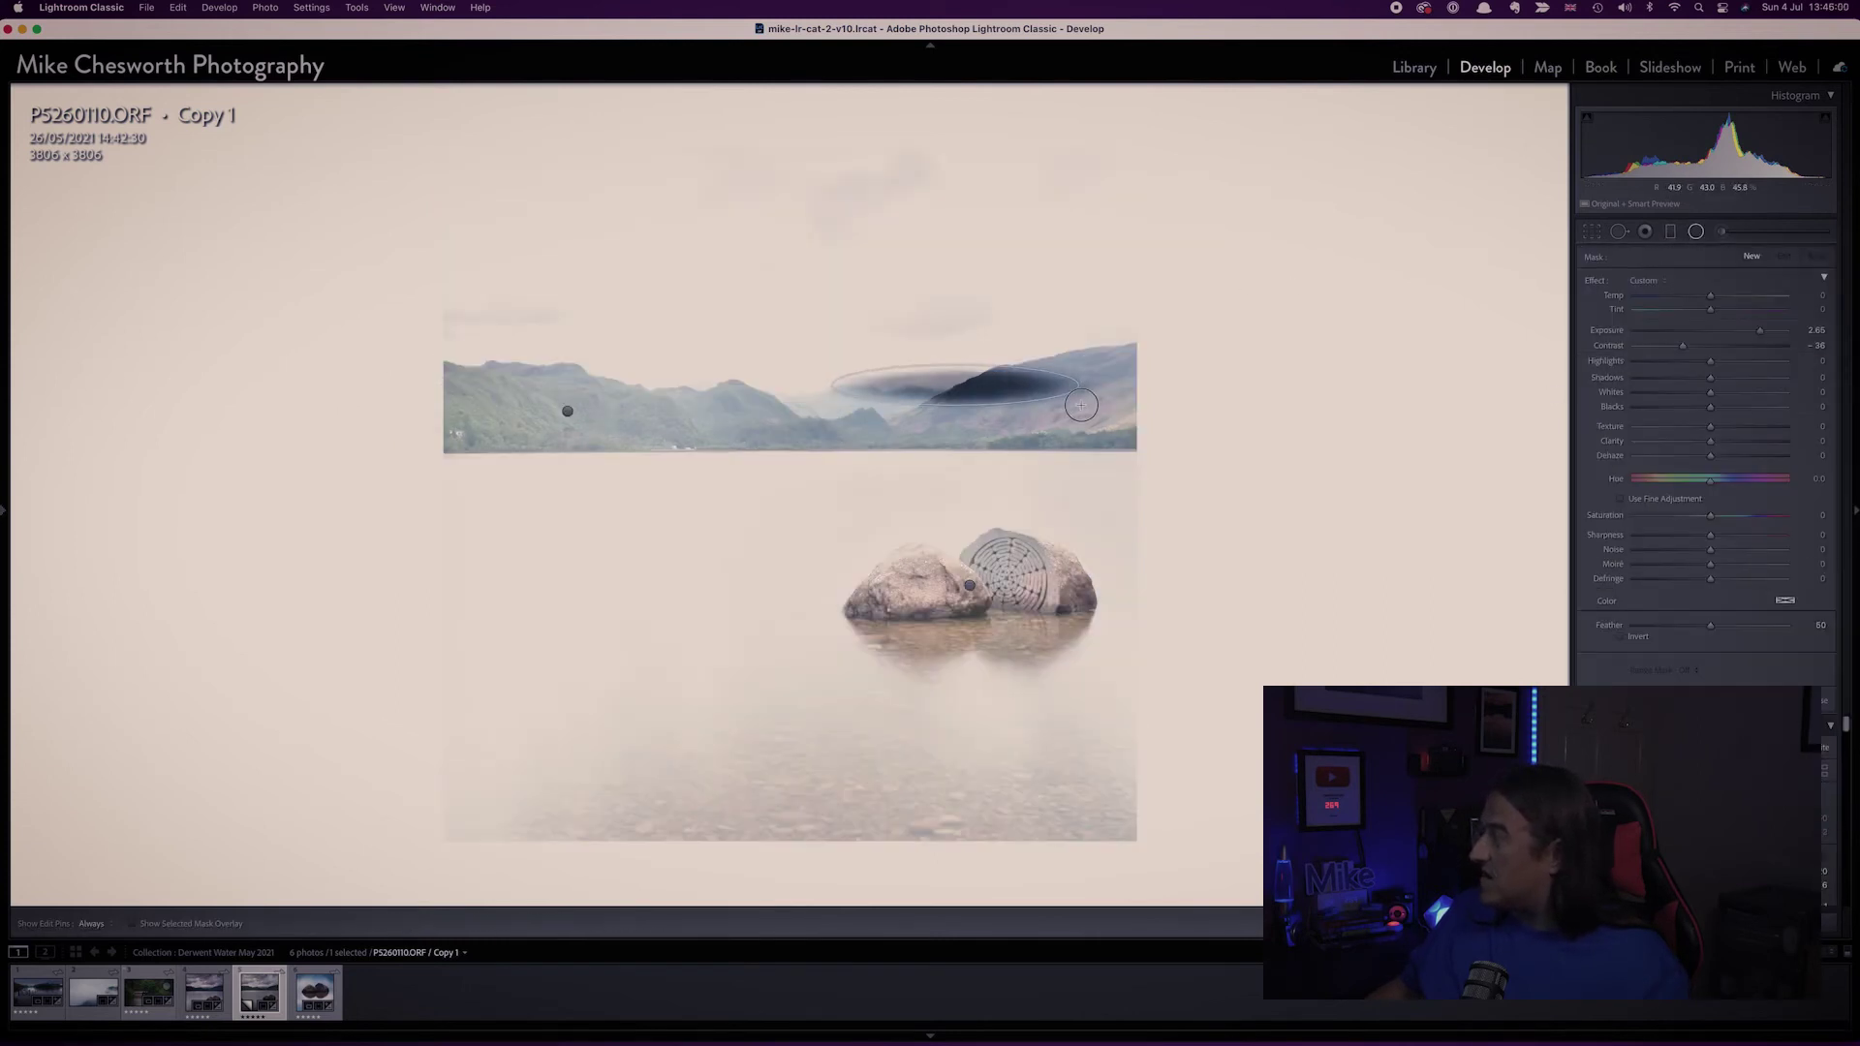
left_click_drag(1075, 429, 1079, 438)
left_click_drag(955, 388, 1043, 393)
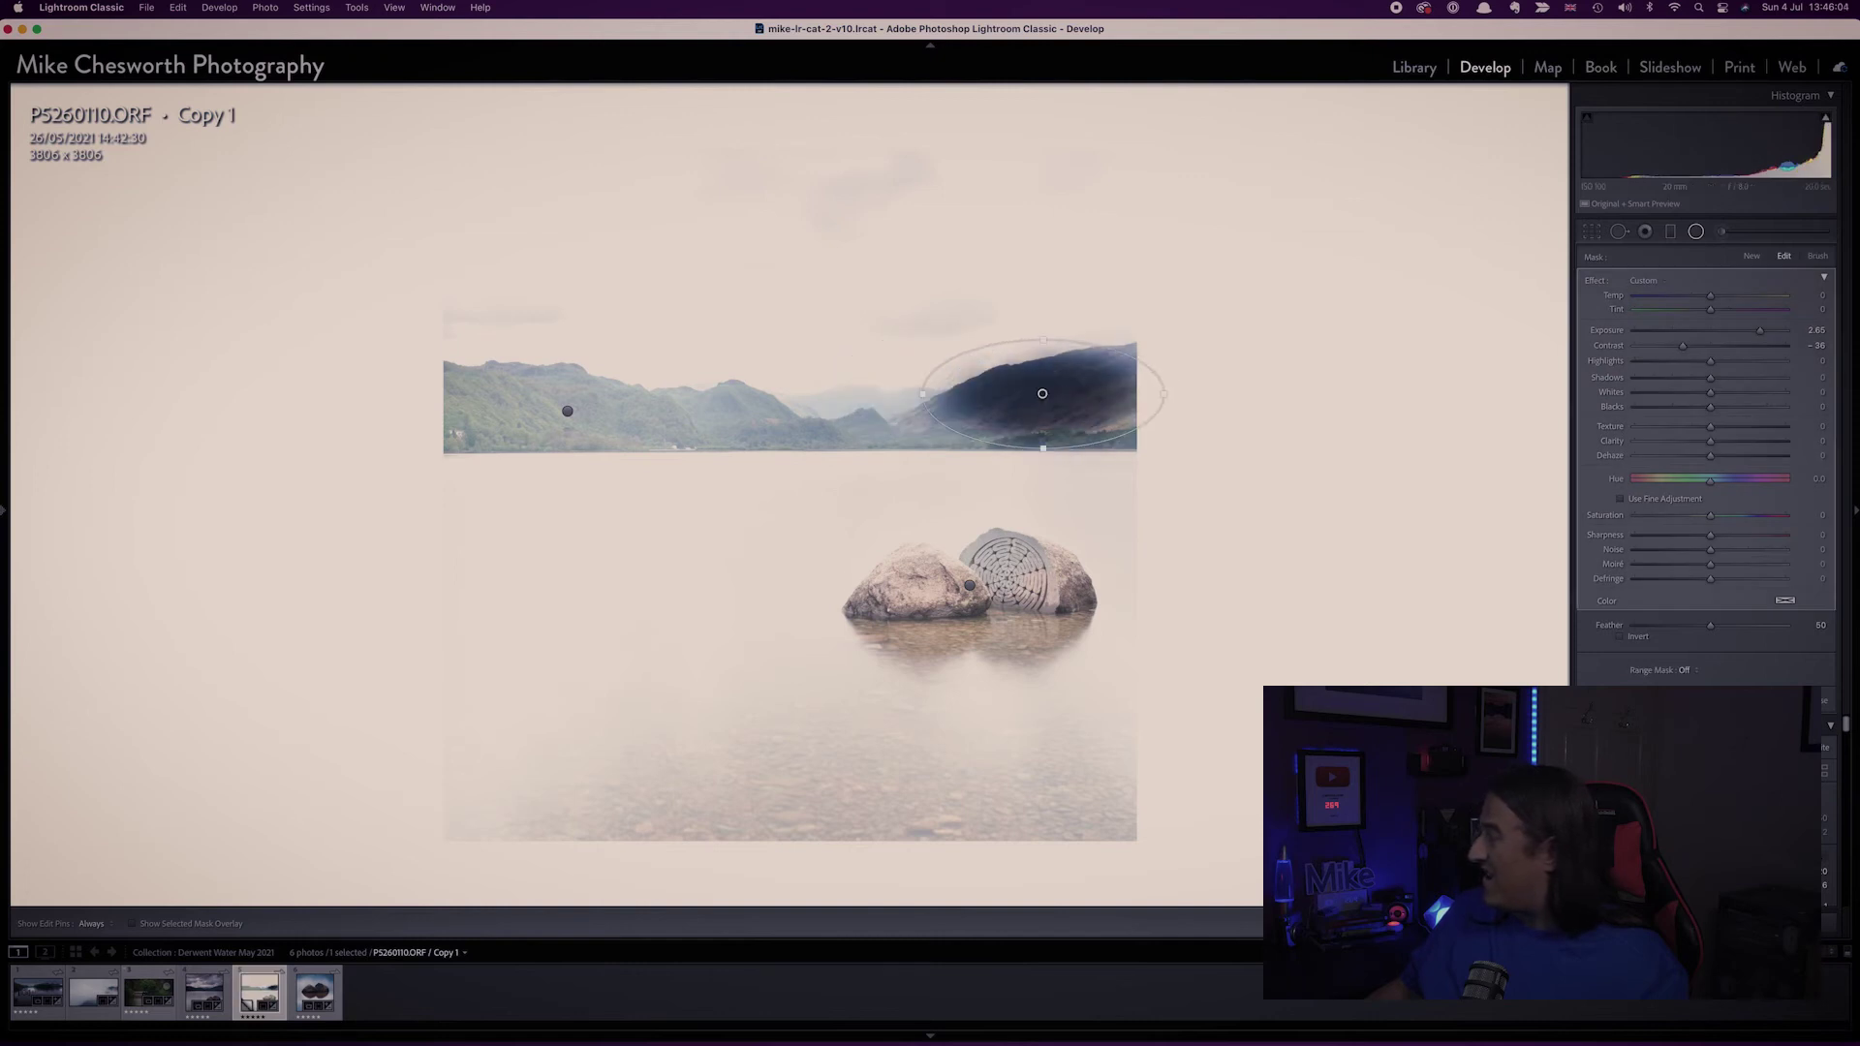
left_click(1621, 637)
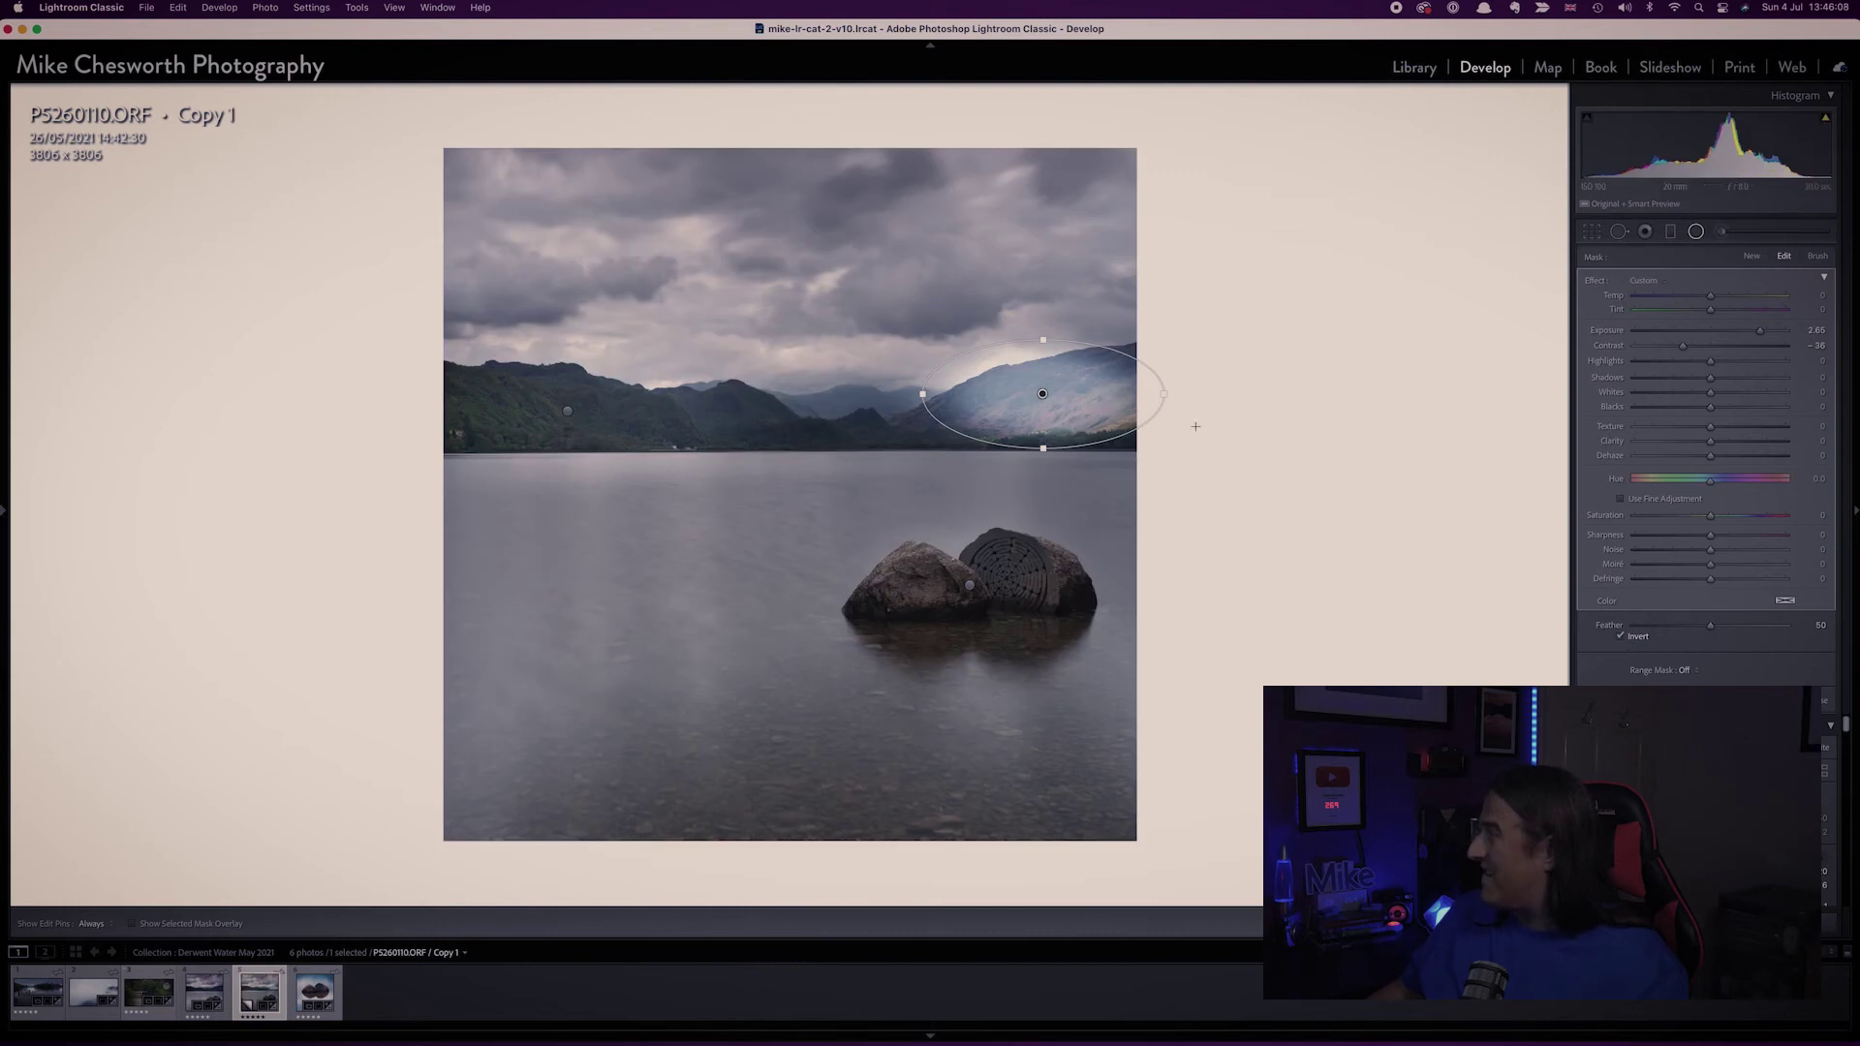
Step: Tilt and reposition the right-hill filter to follow the slope, and lower its exposure to about 0.98
mouse_move(1181, 398)
left_mouse_down()
mouse_move(1172, 361)
mouse_move(1176, 376)
left_mouse_up()
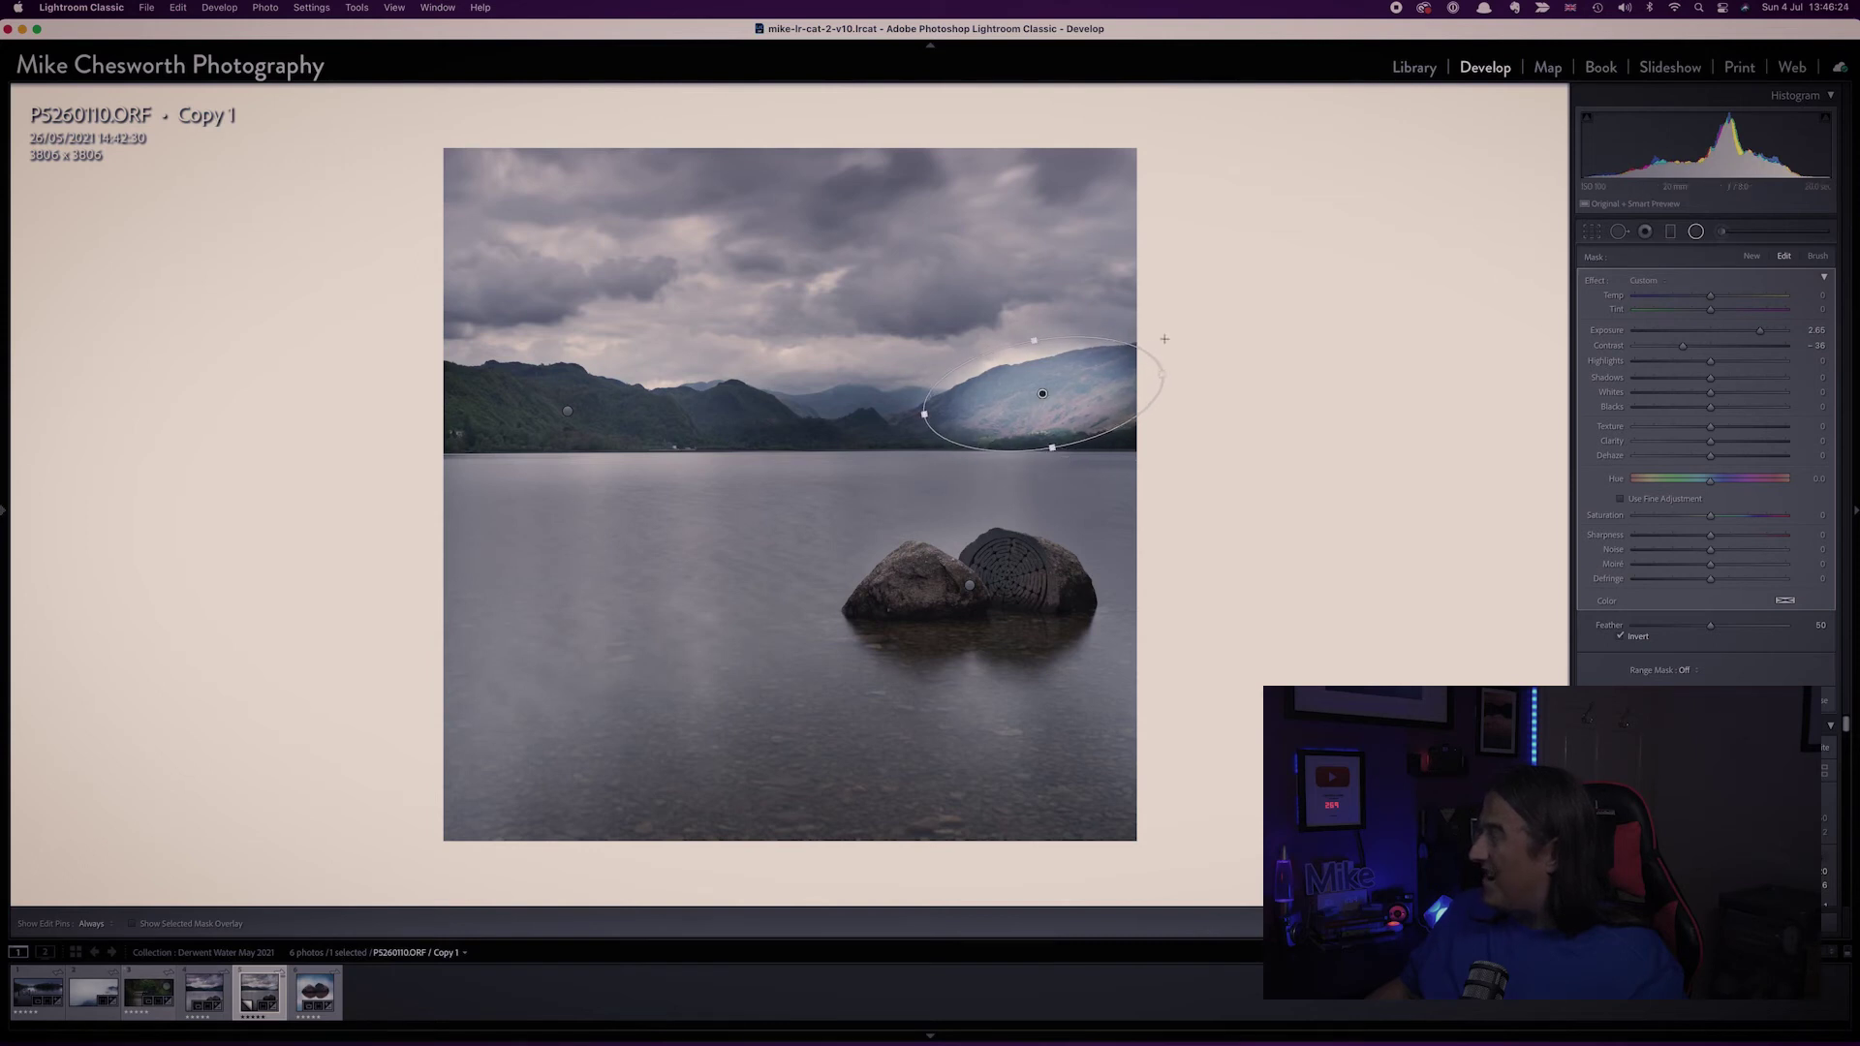
left_click_drag(1046, 398, 1026, 399)
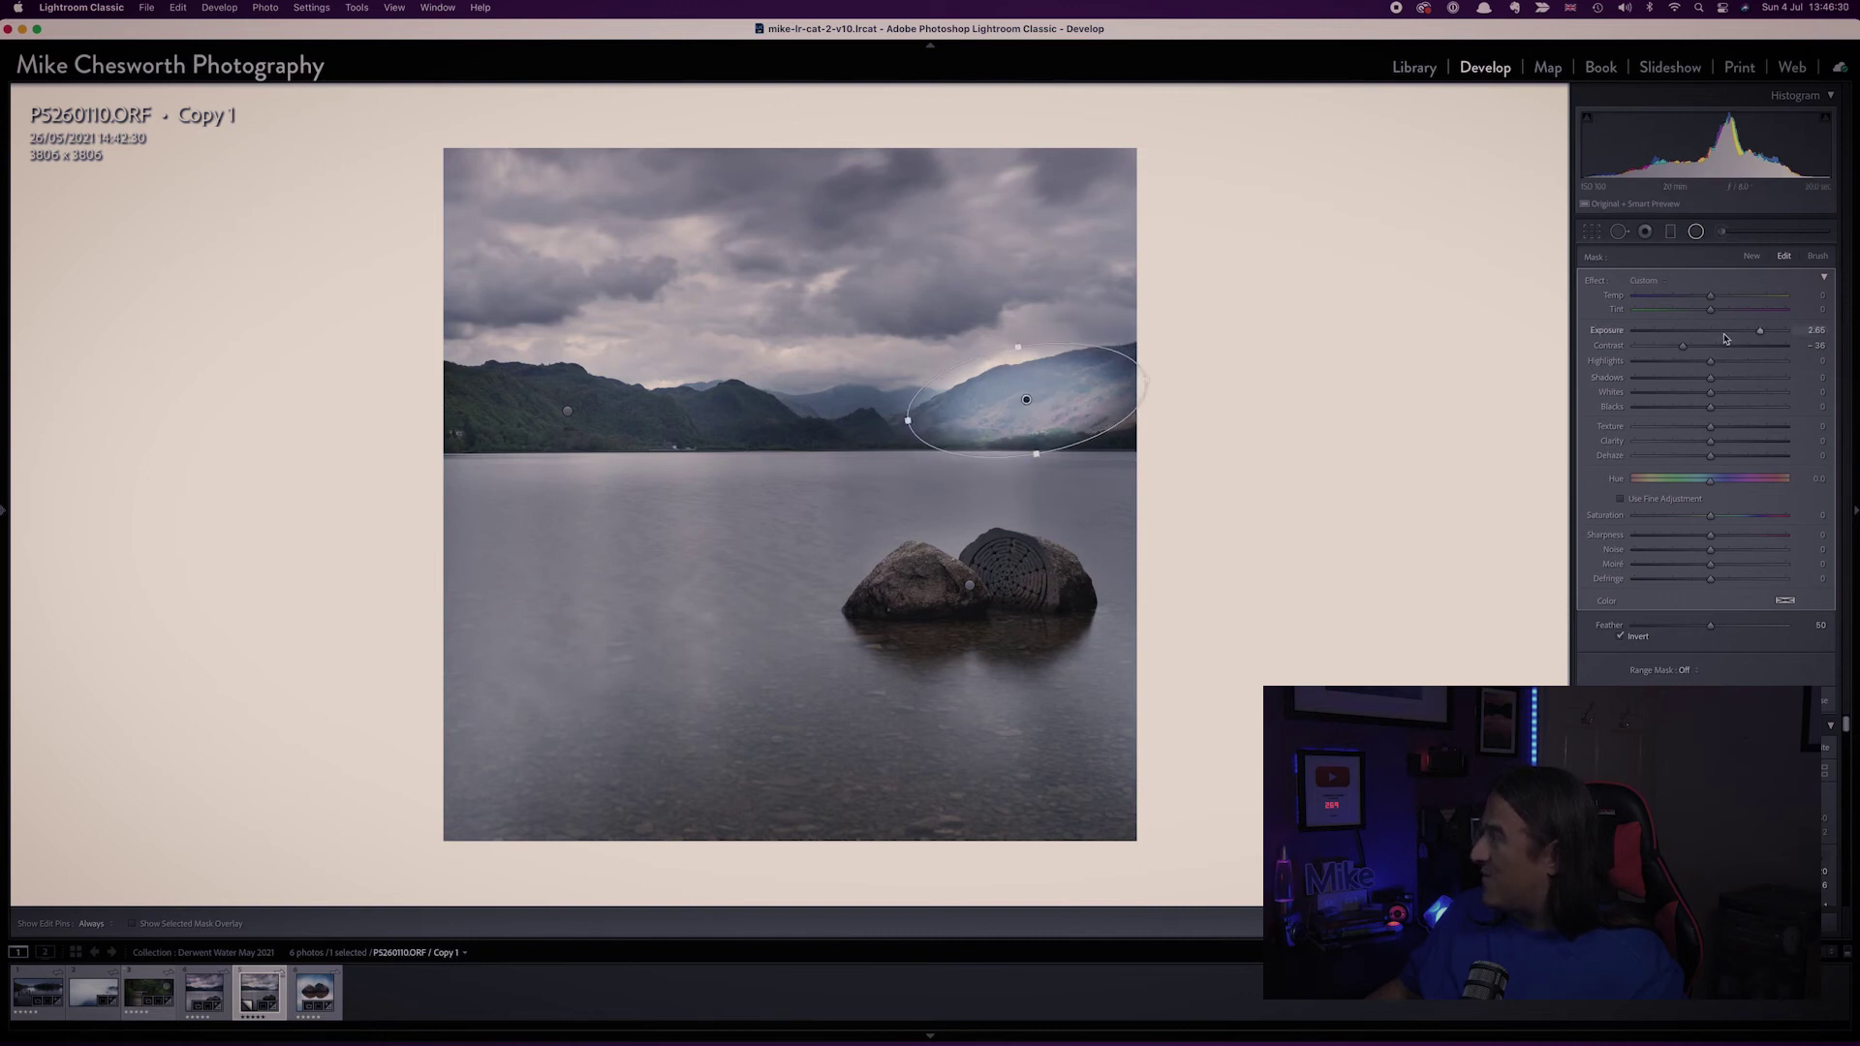
left_click_drag(1726, 335, 1723, 332)
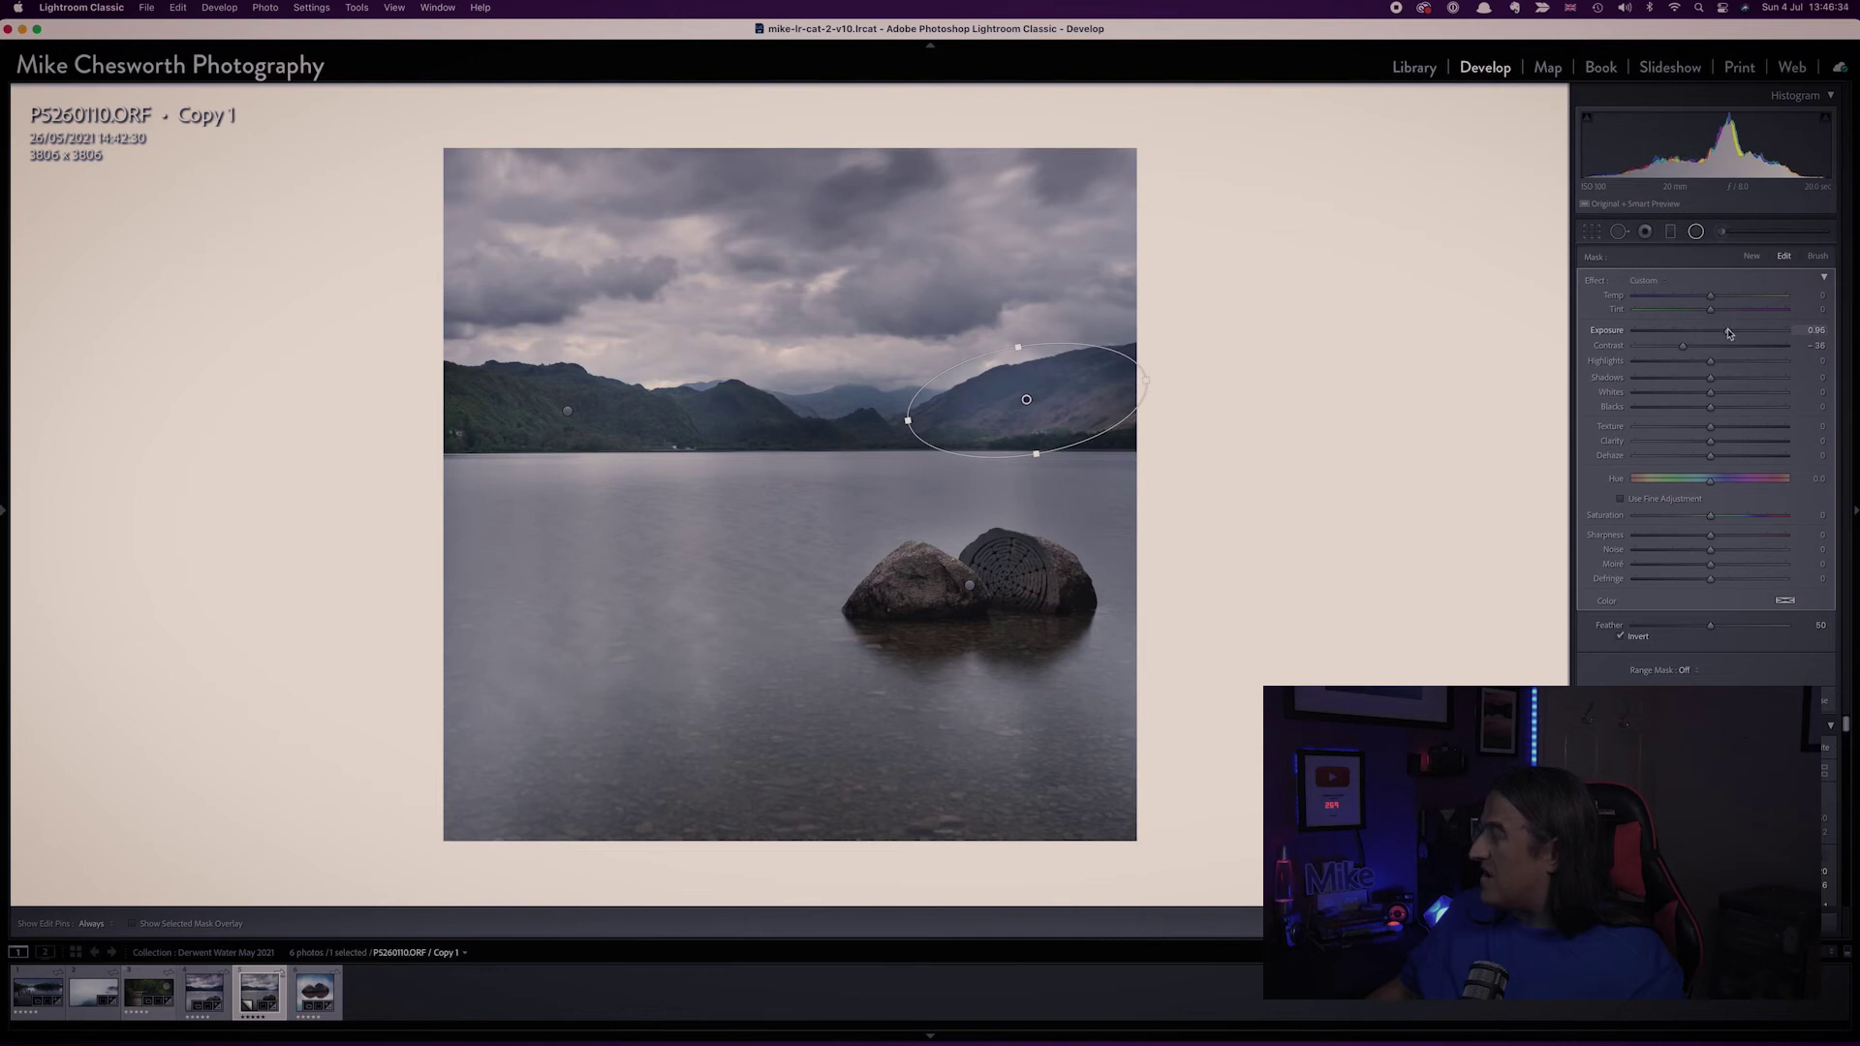
Step: Widen the right-hill filter's ellipse so it covers more of the slope
left_click_drag(1025, 398, 1004, 340)
left_click_drag(900, 437, 876, 440)
left_click_drag(1033, 483, 1056, 423)
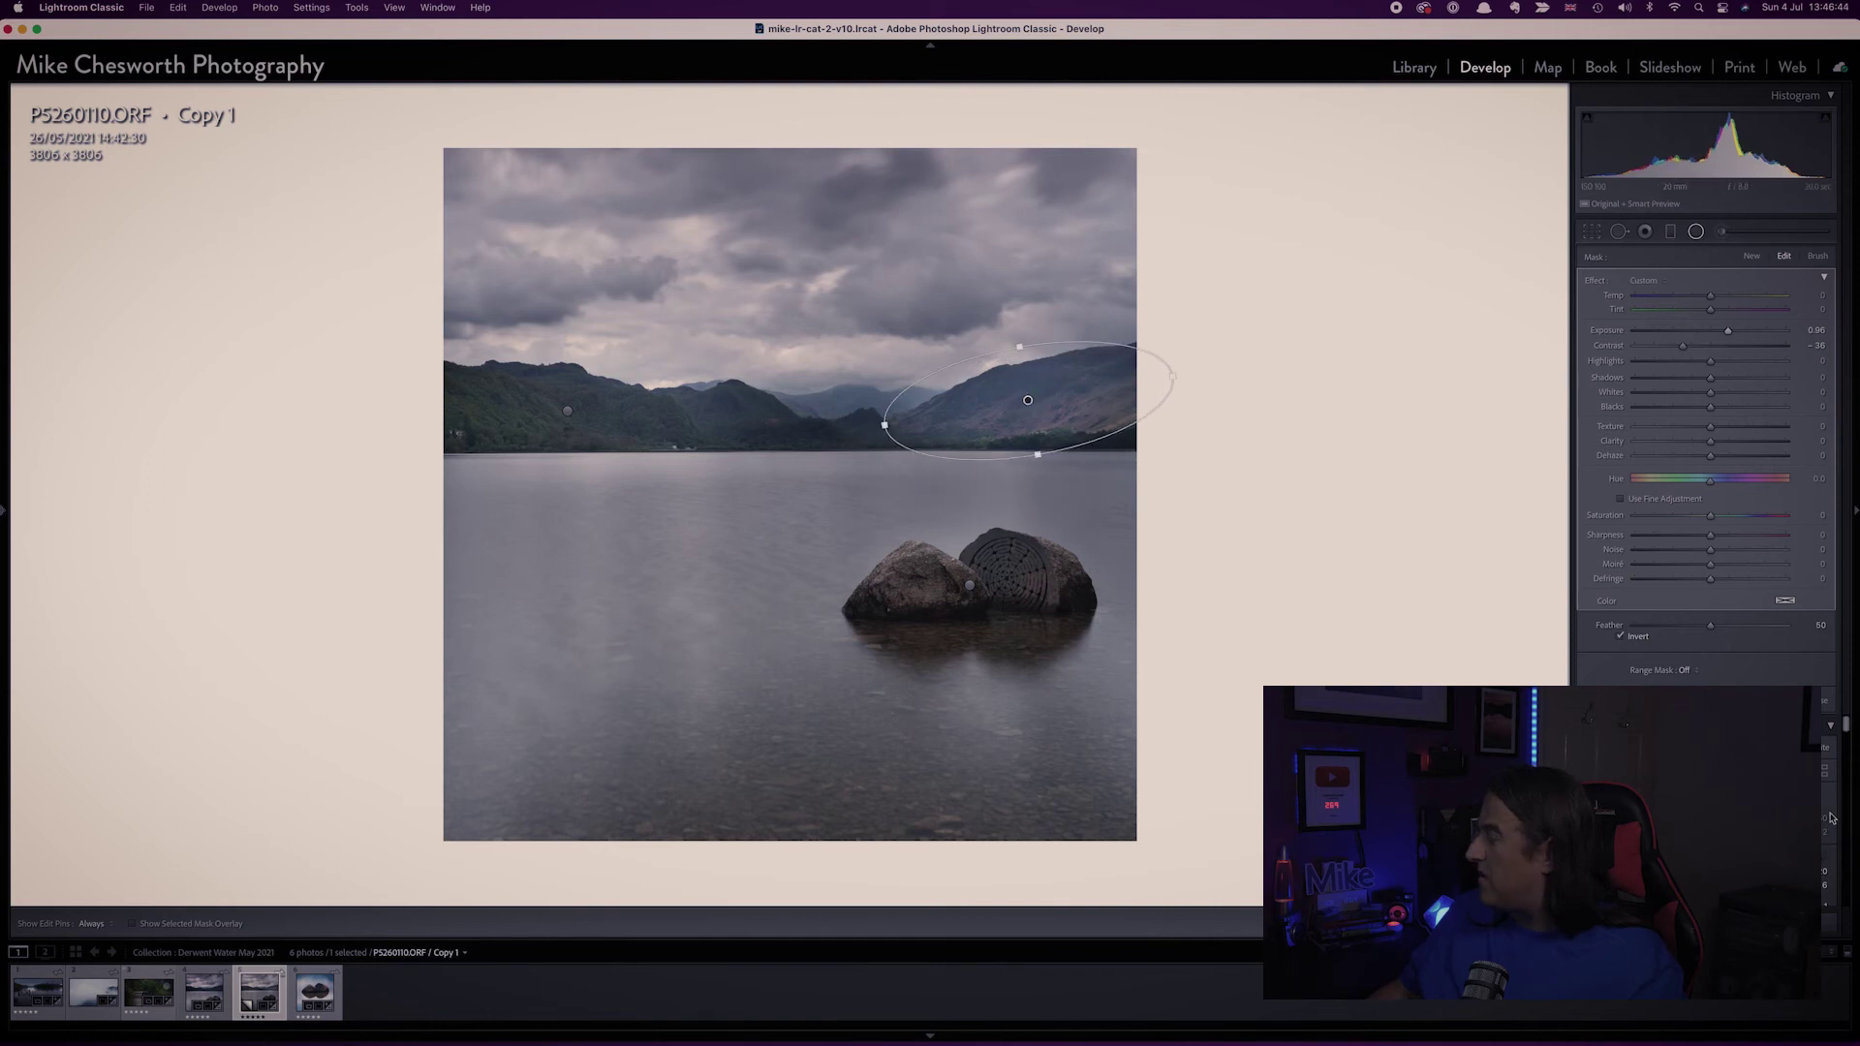
Step: Show the right-hill filter's mask overlay and vary its feather, trying 68 and about 28
left_click(133, 923)
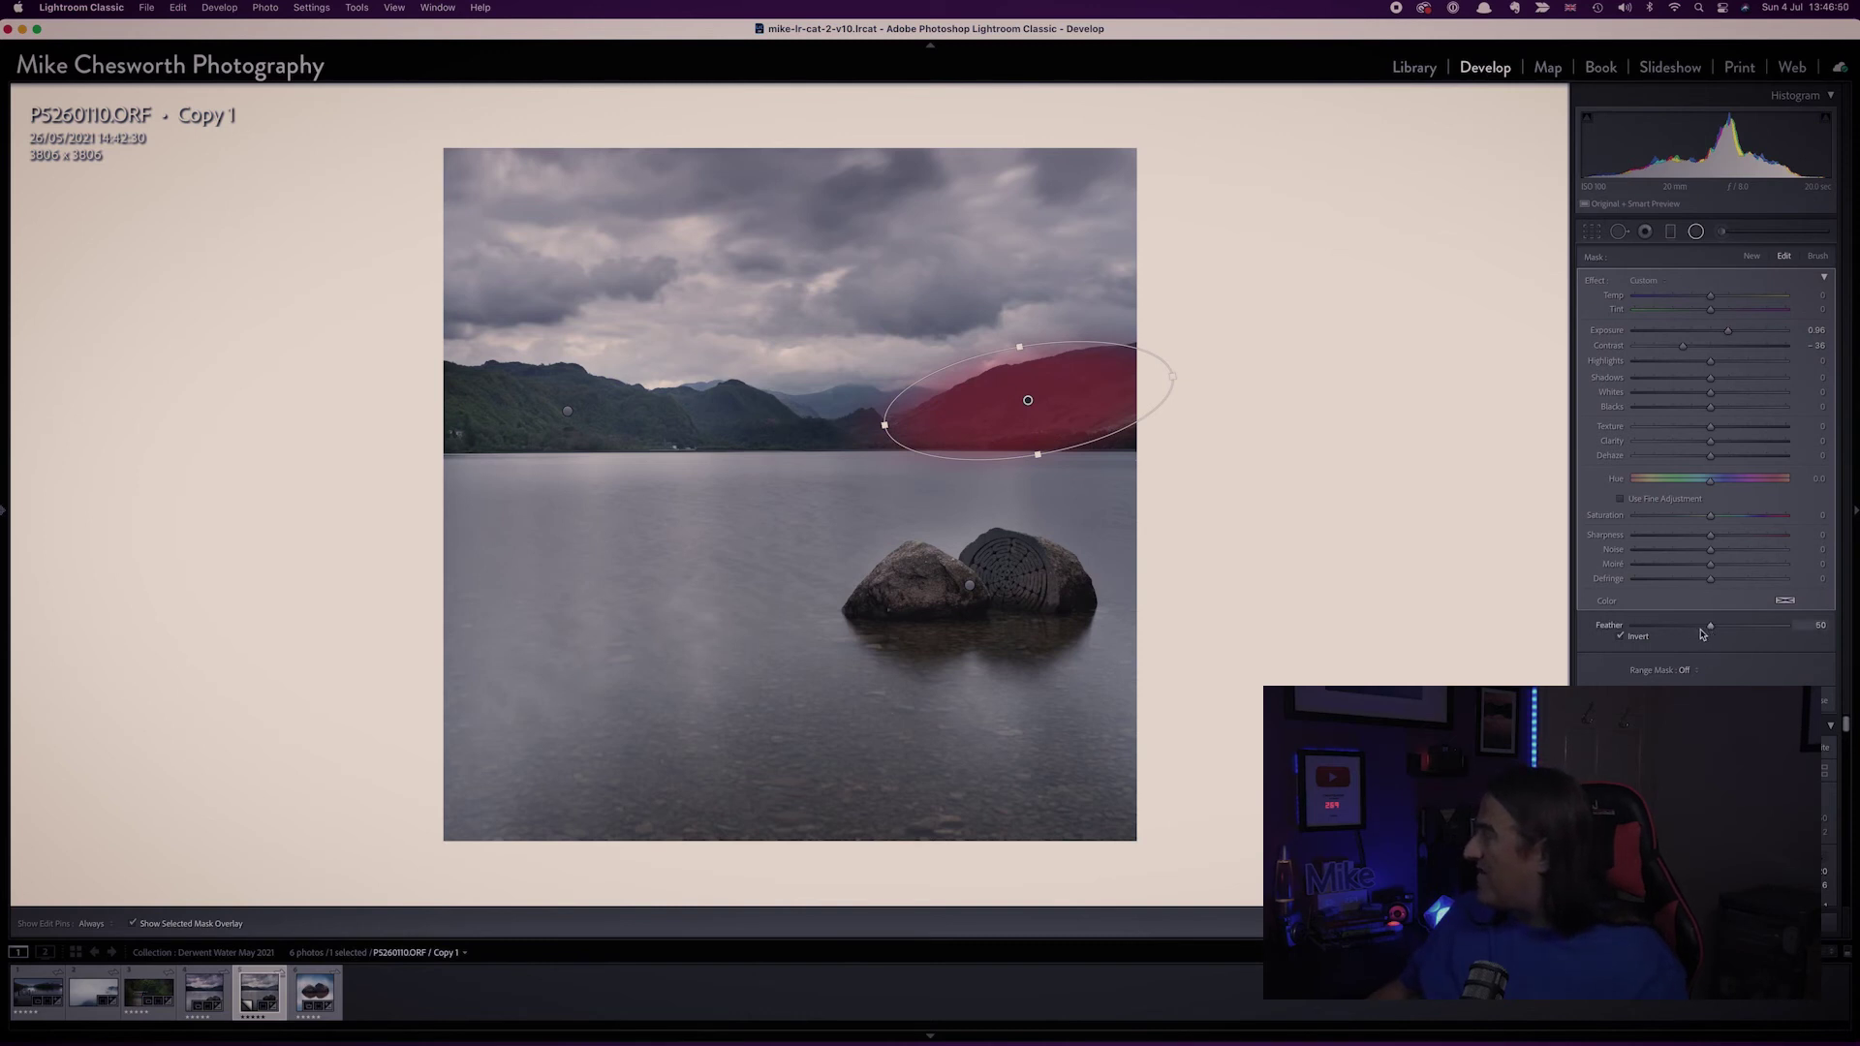
mouse_move(1705, 630)
left_mouse_down()
mouse_move(1647, 631)
mouse_move(1758, 633)
mouse_move(1738, 637)
left_mouse_up()
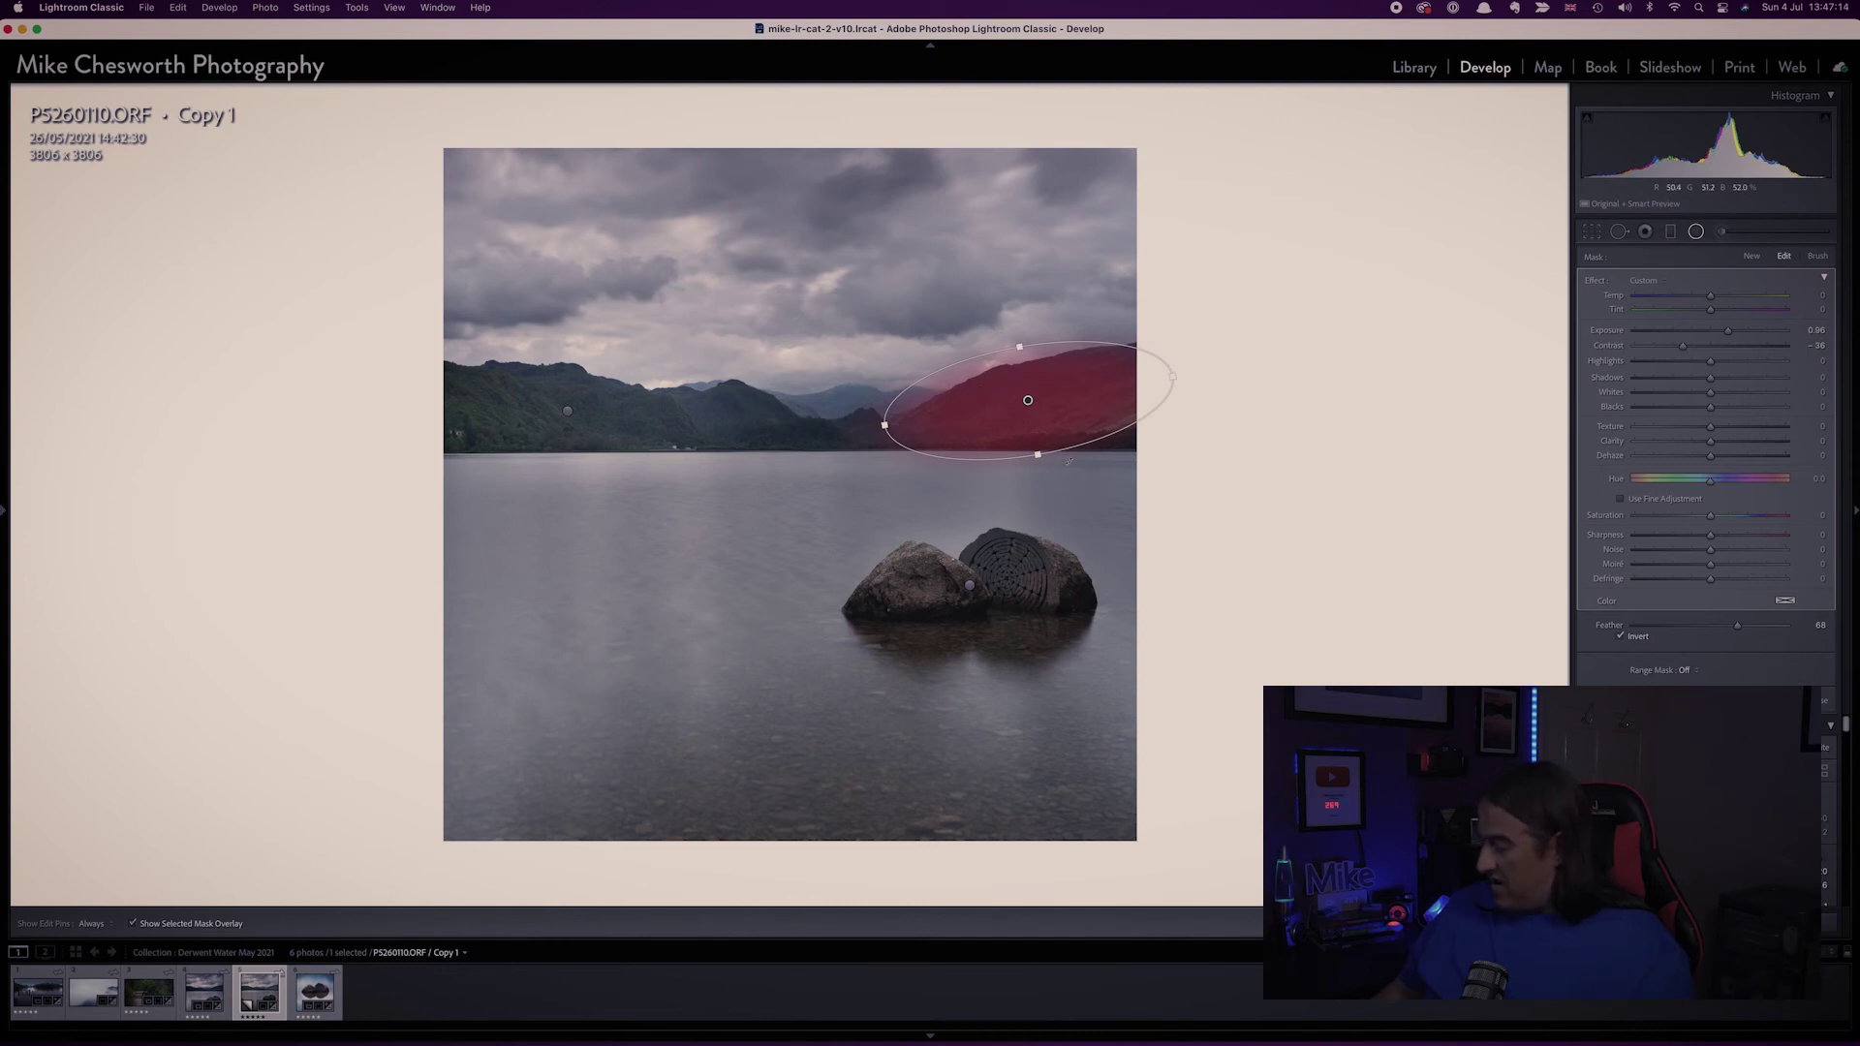
key("z")
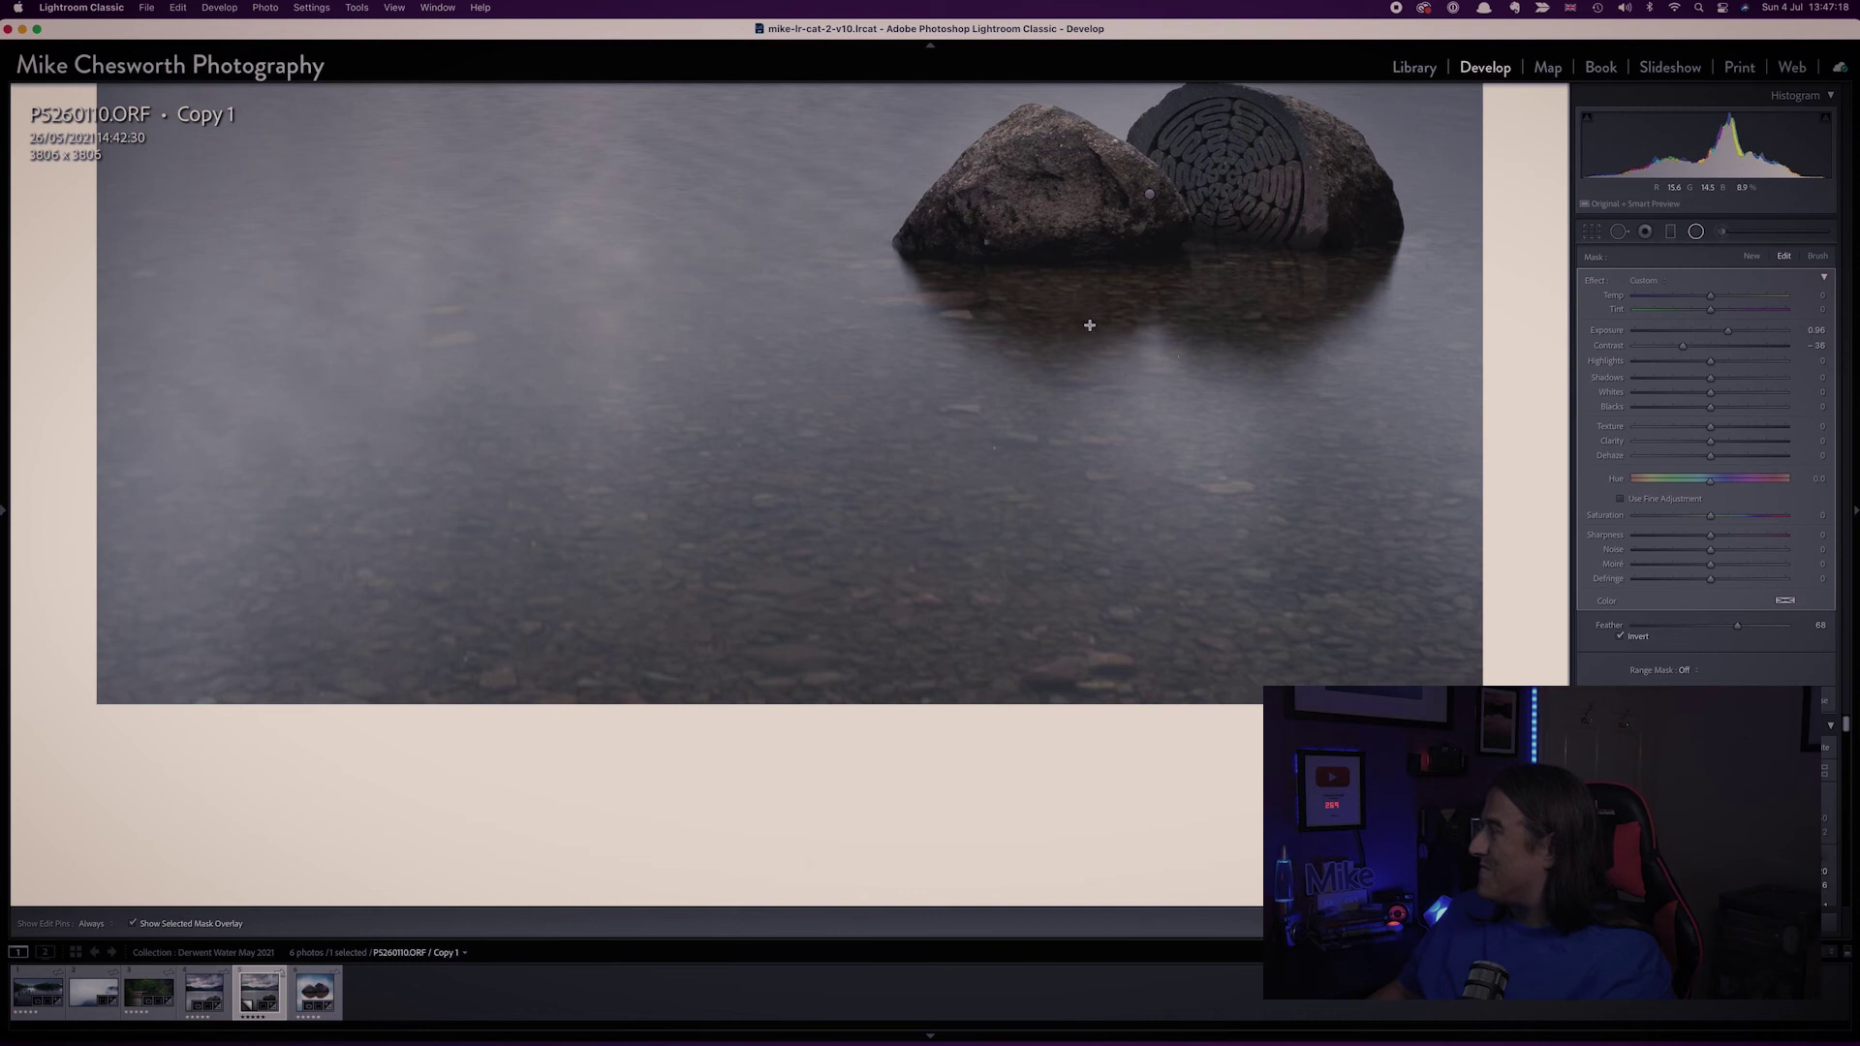
key("z")
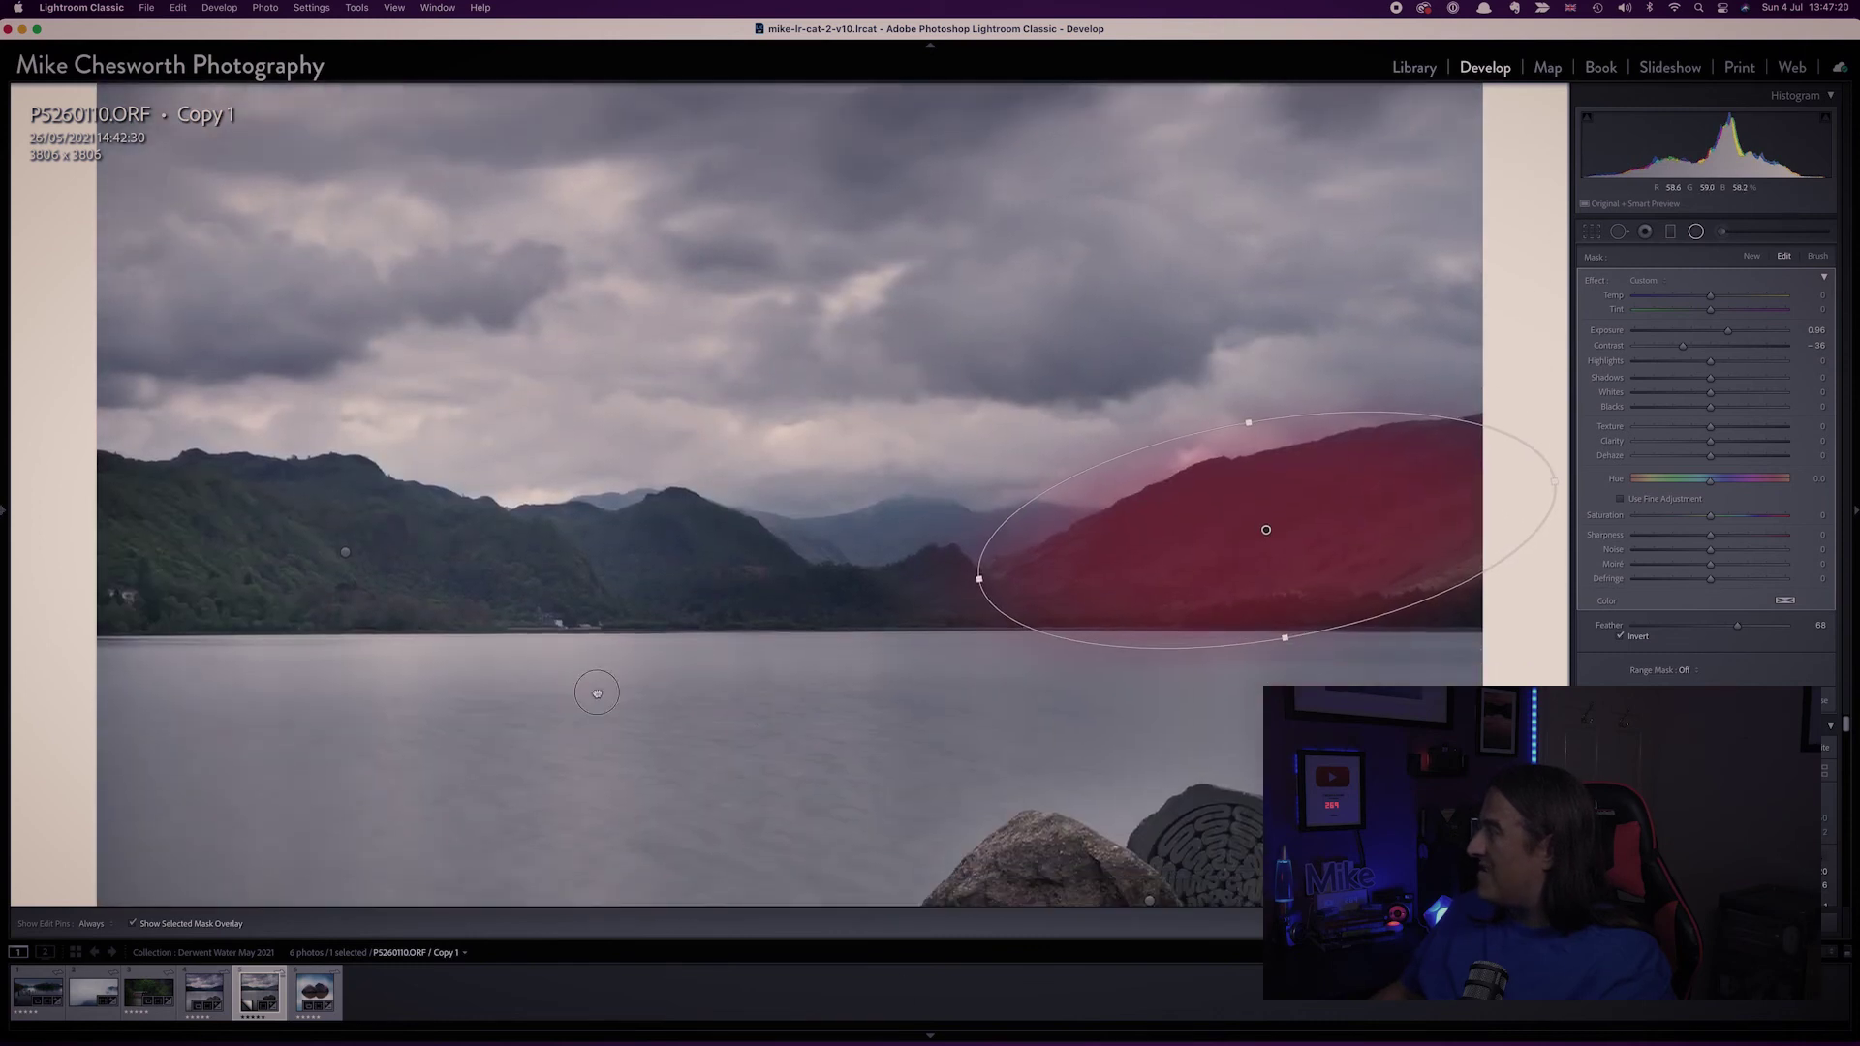
left_click_drag(1720, 632, 1705, 628)
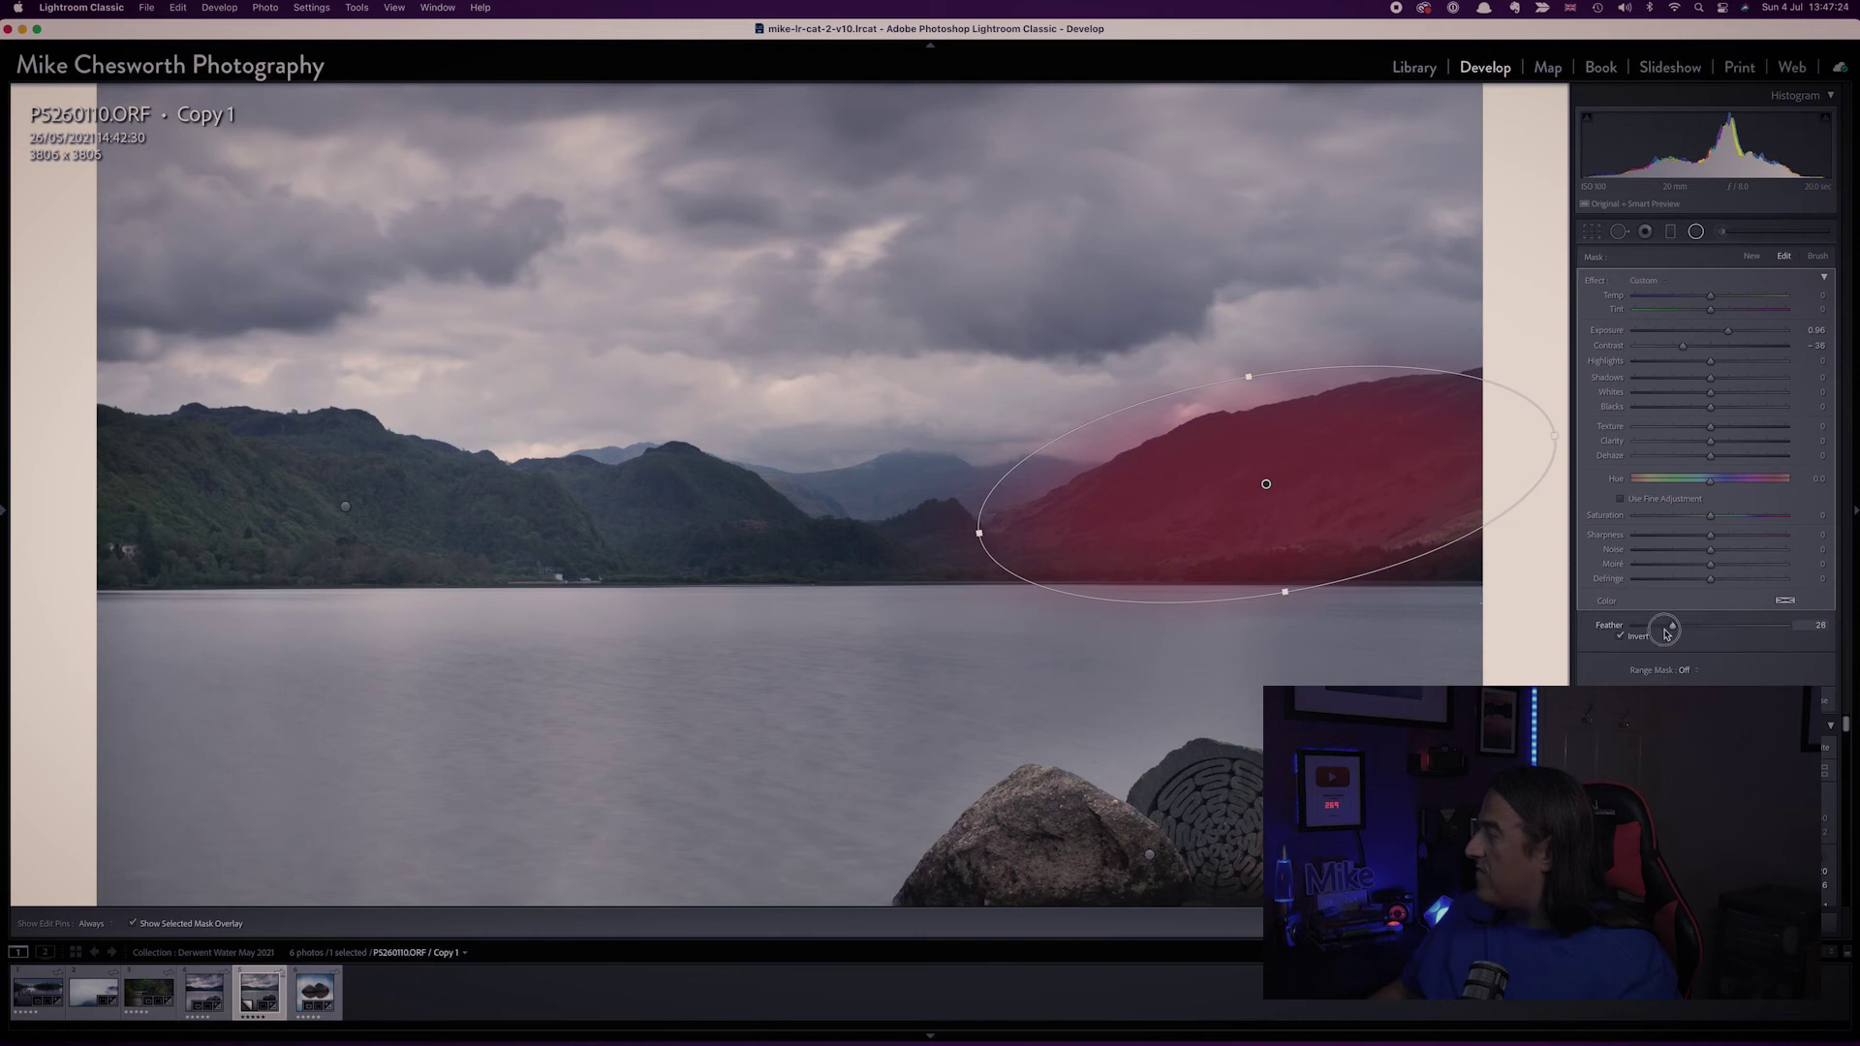